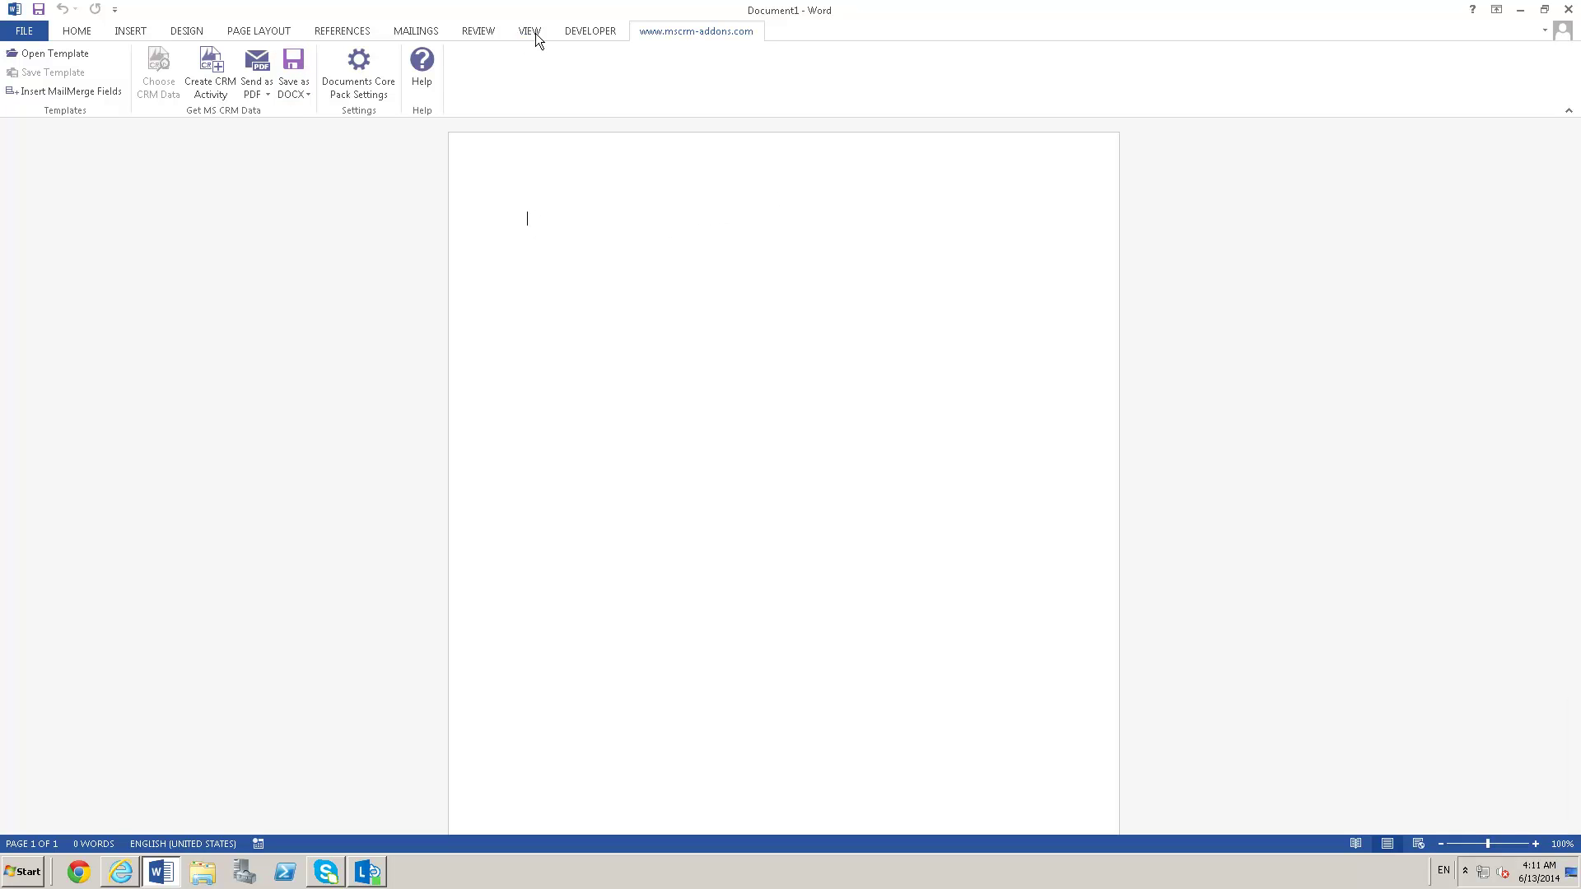
Step: Open the Quote English Nice.docx template, filtered to the Quote record type
click(68, 52)
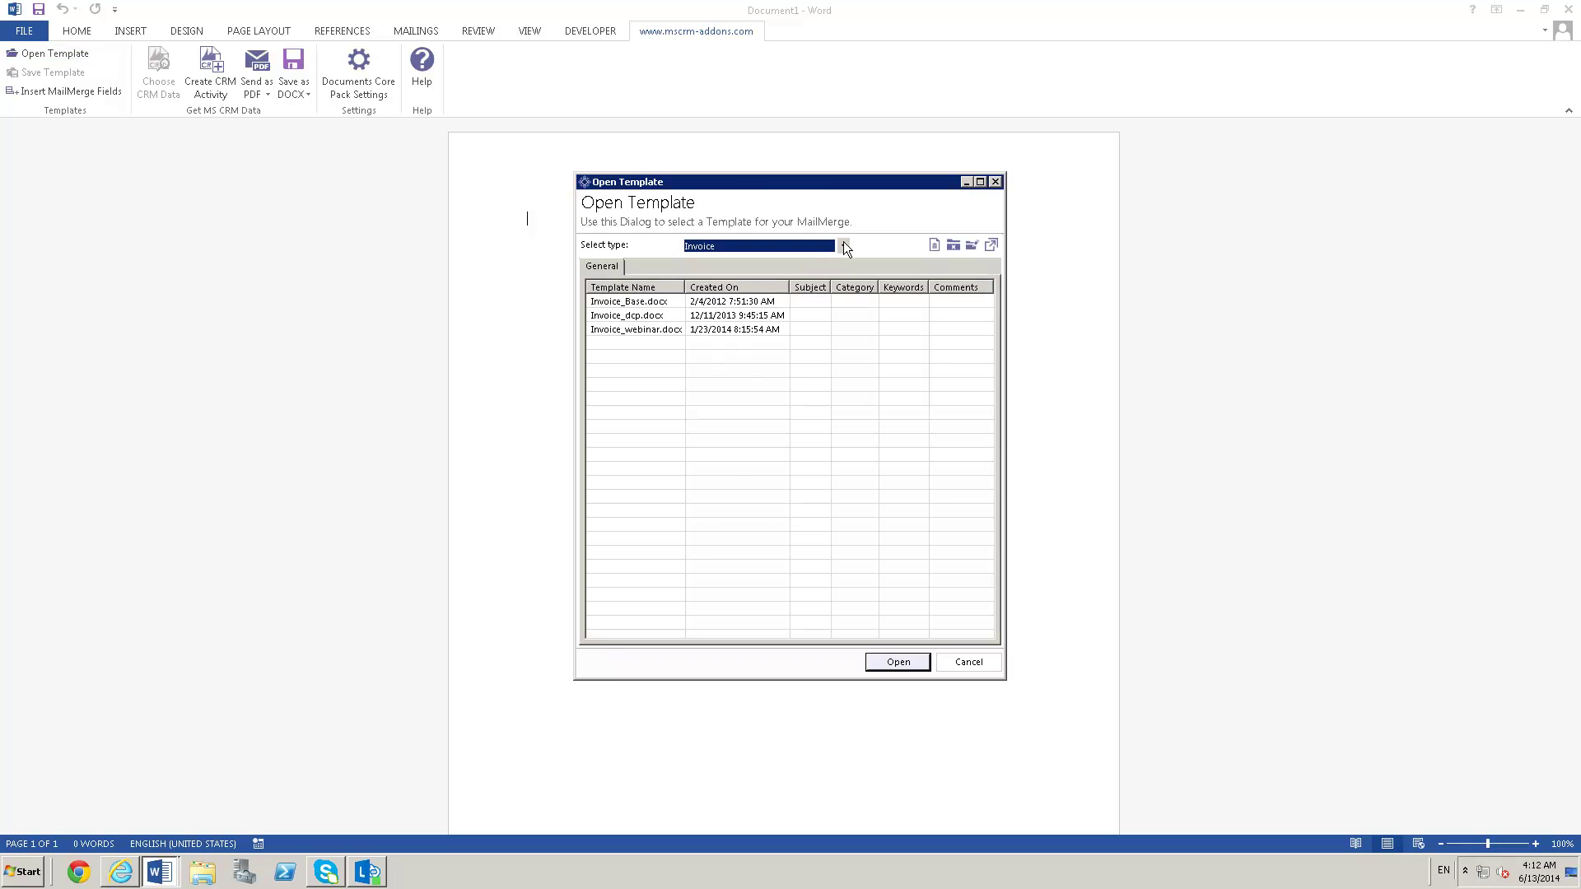
click(844, 245)
scroll(843, 447, down, 5)
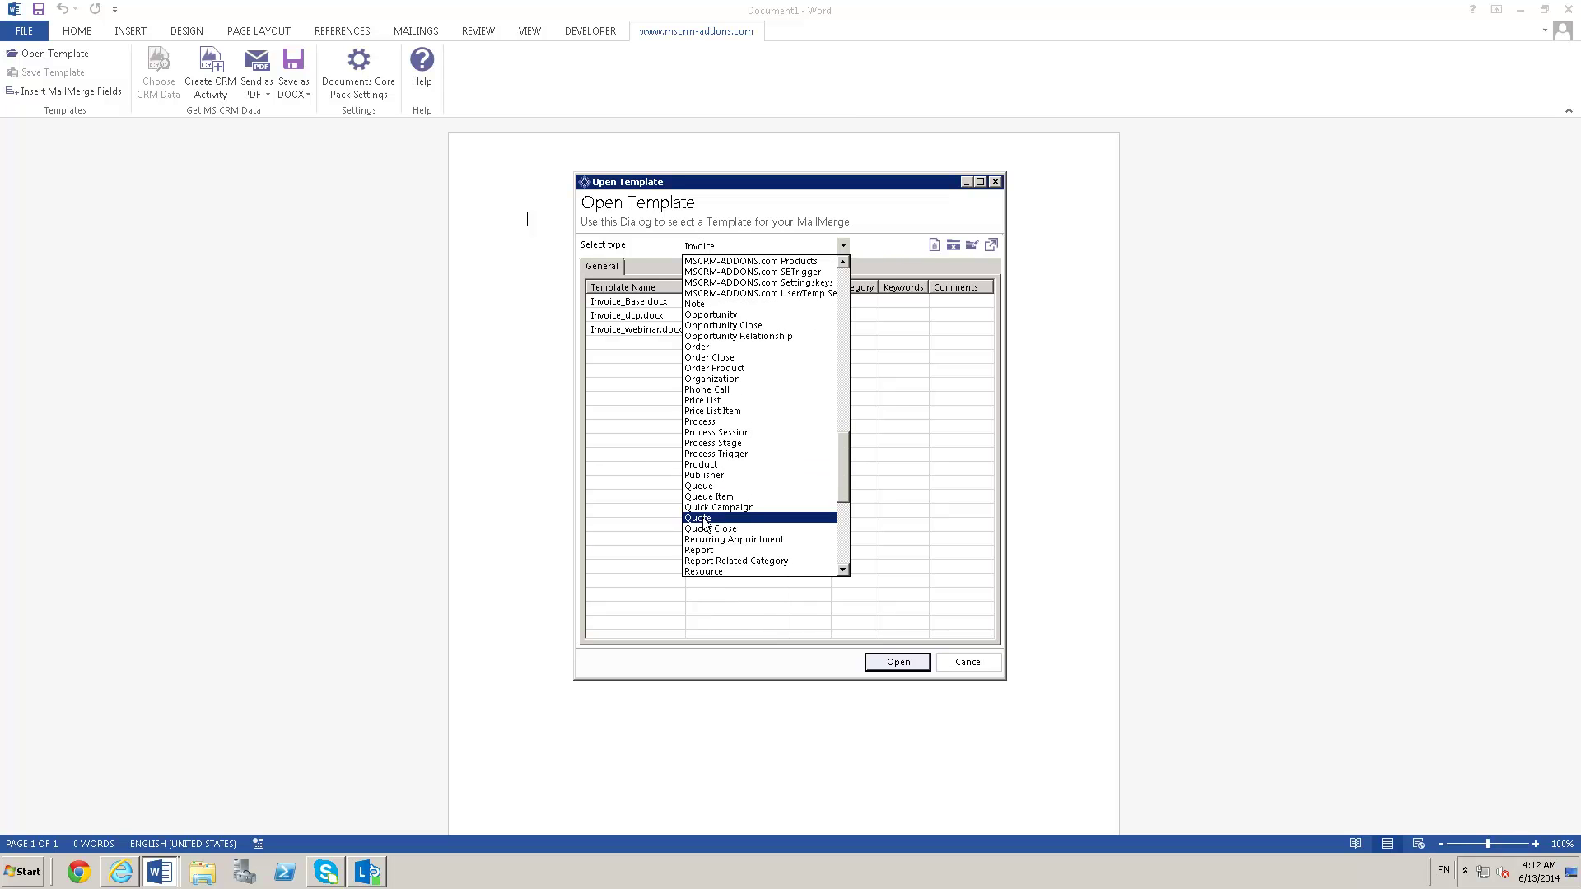
click(704, 517)
click(647, 362)
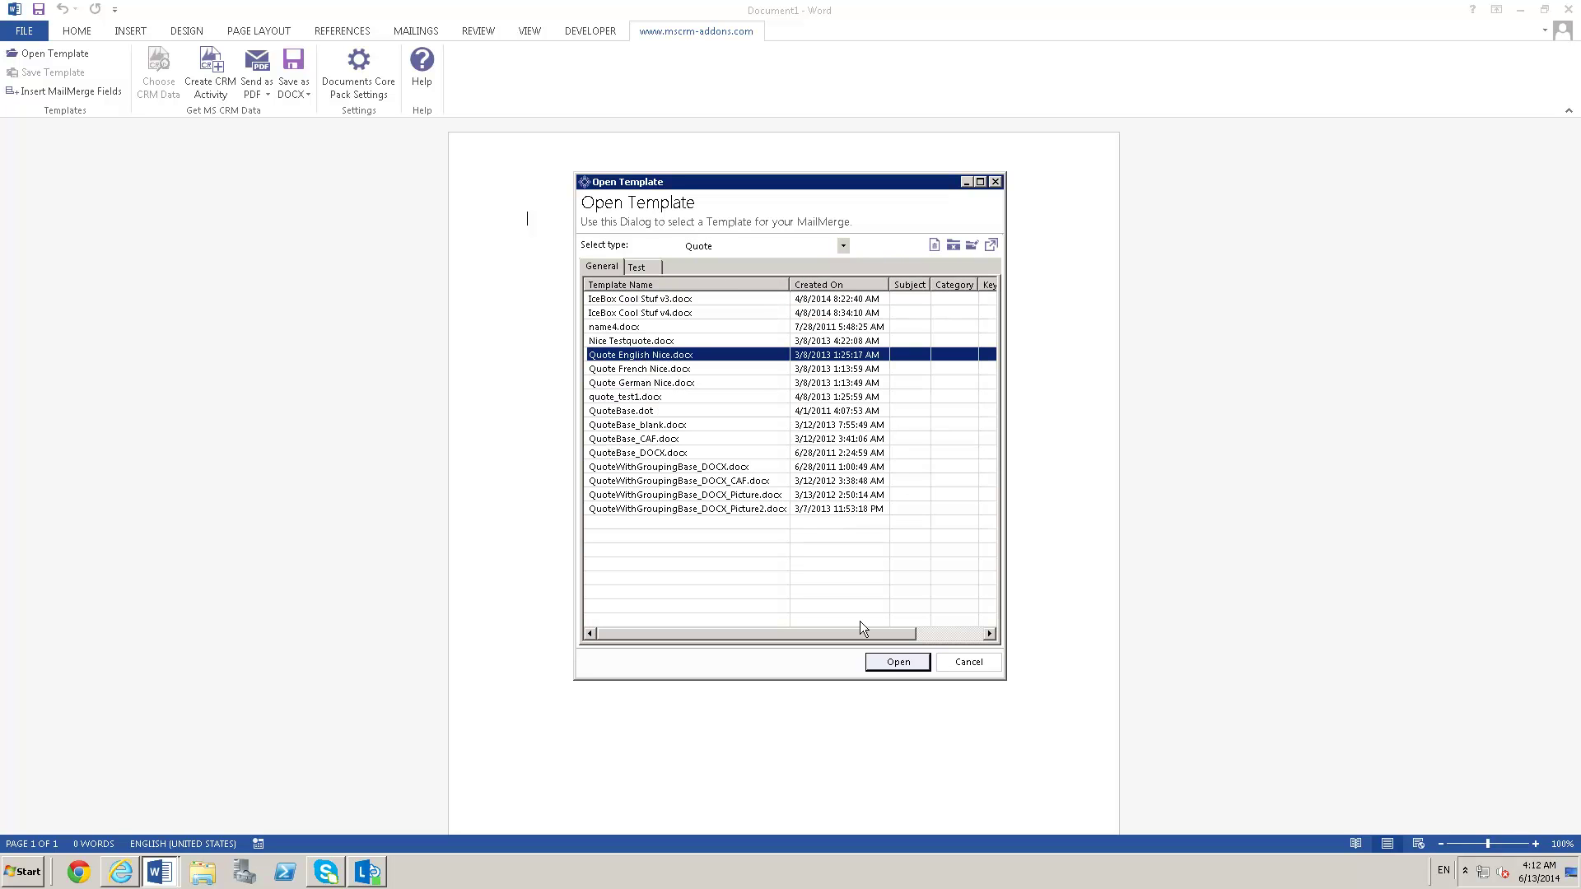
click(897, 664)
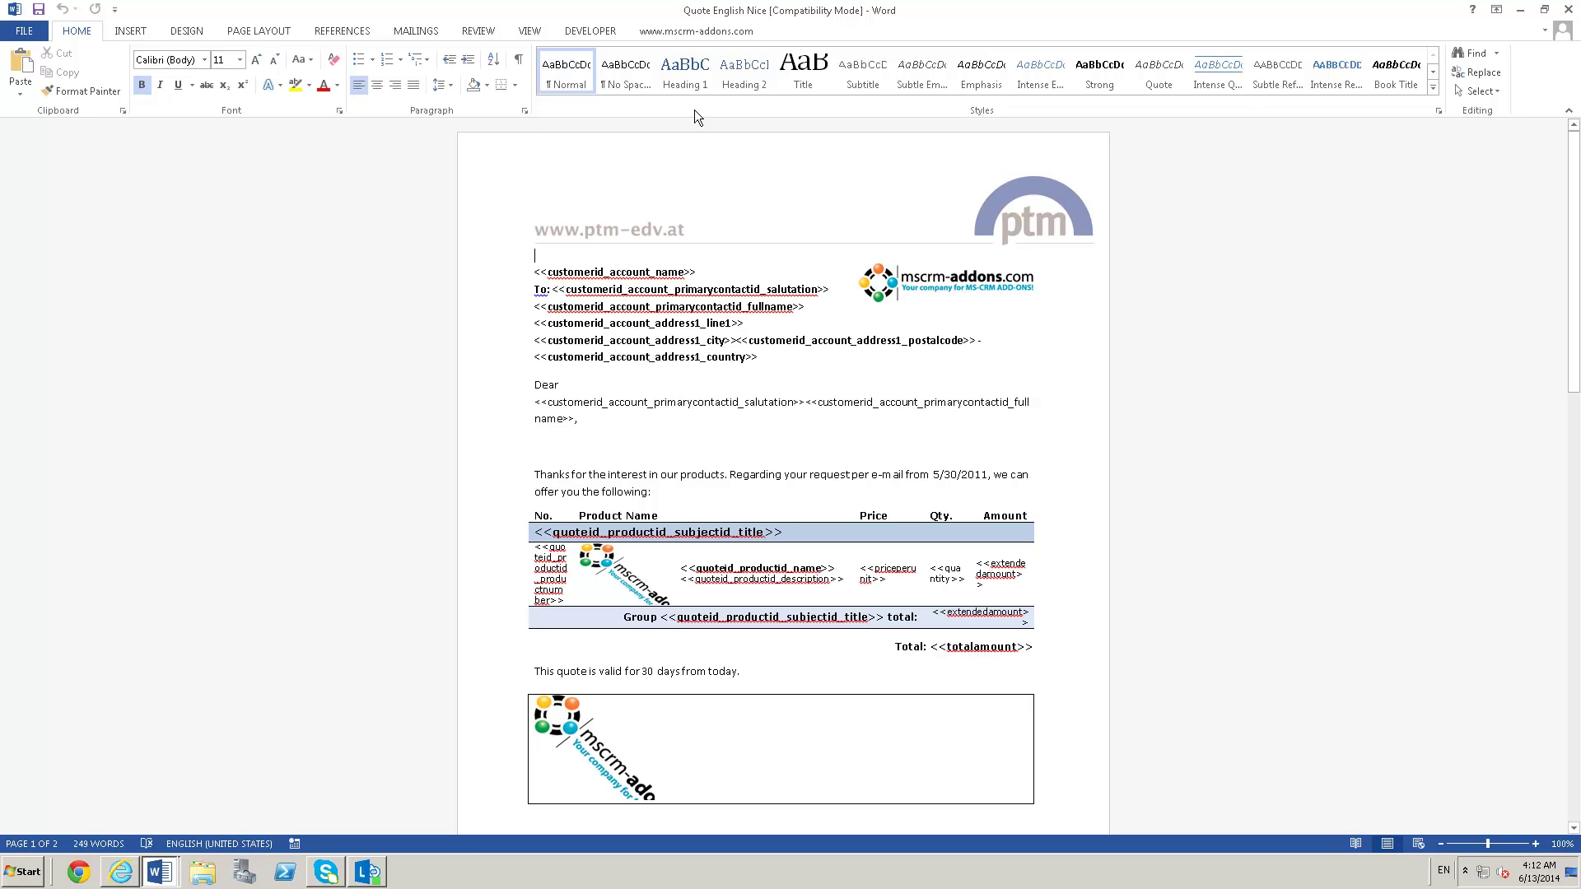
Step: Search CRM quotes for 'some' and merge the Some Bikes & Computers quote into the template
click(694, 33)
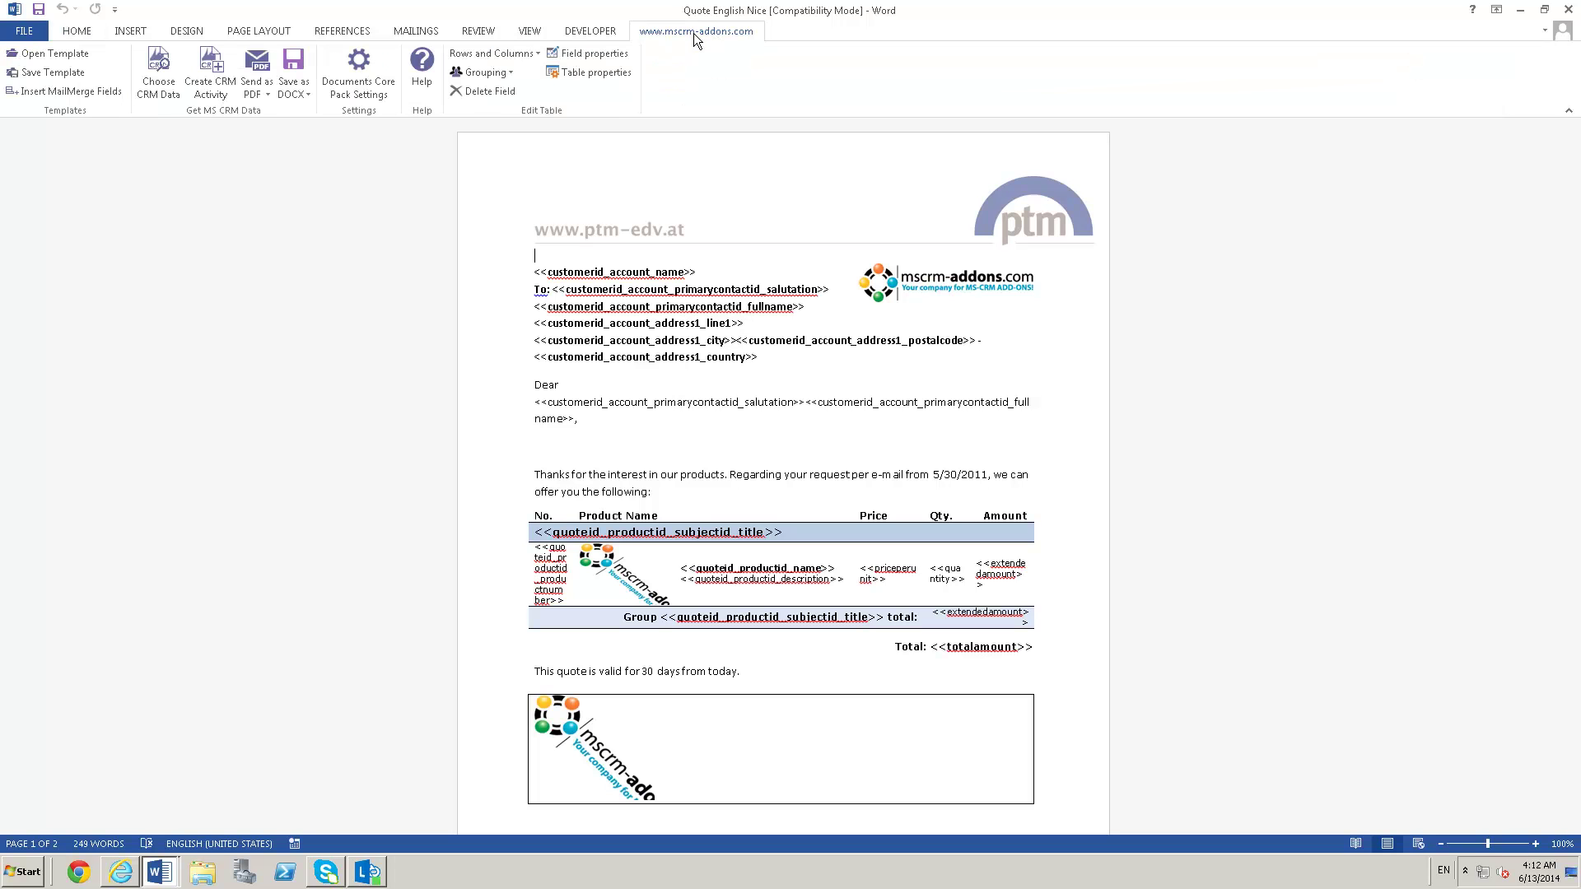
click(166, 89)
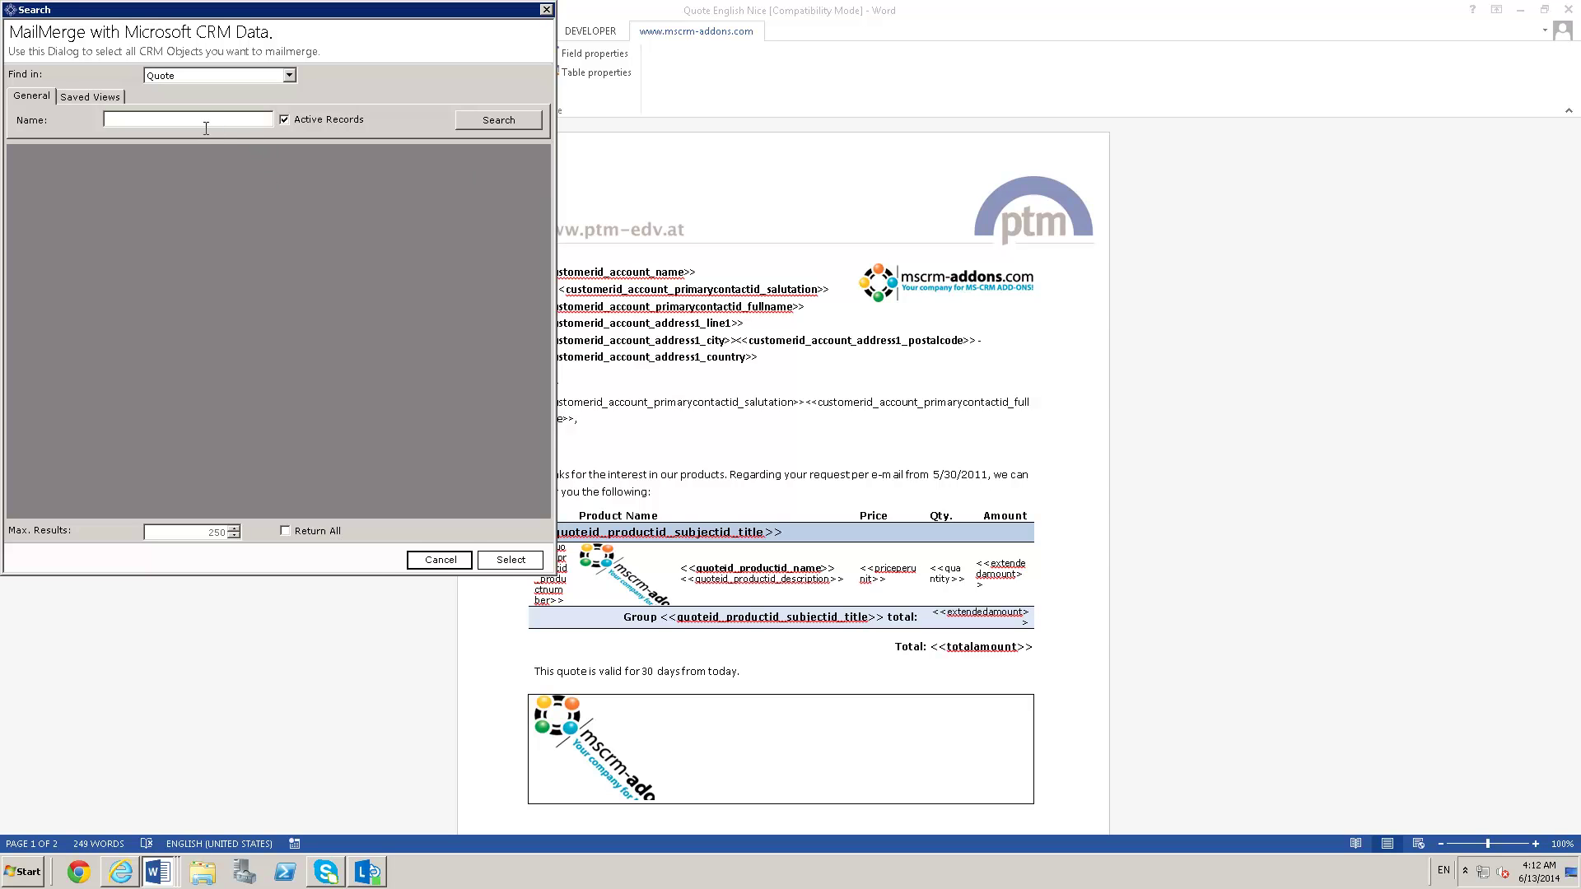
click(206, 125)
text(some)
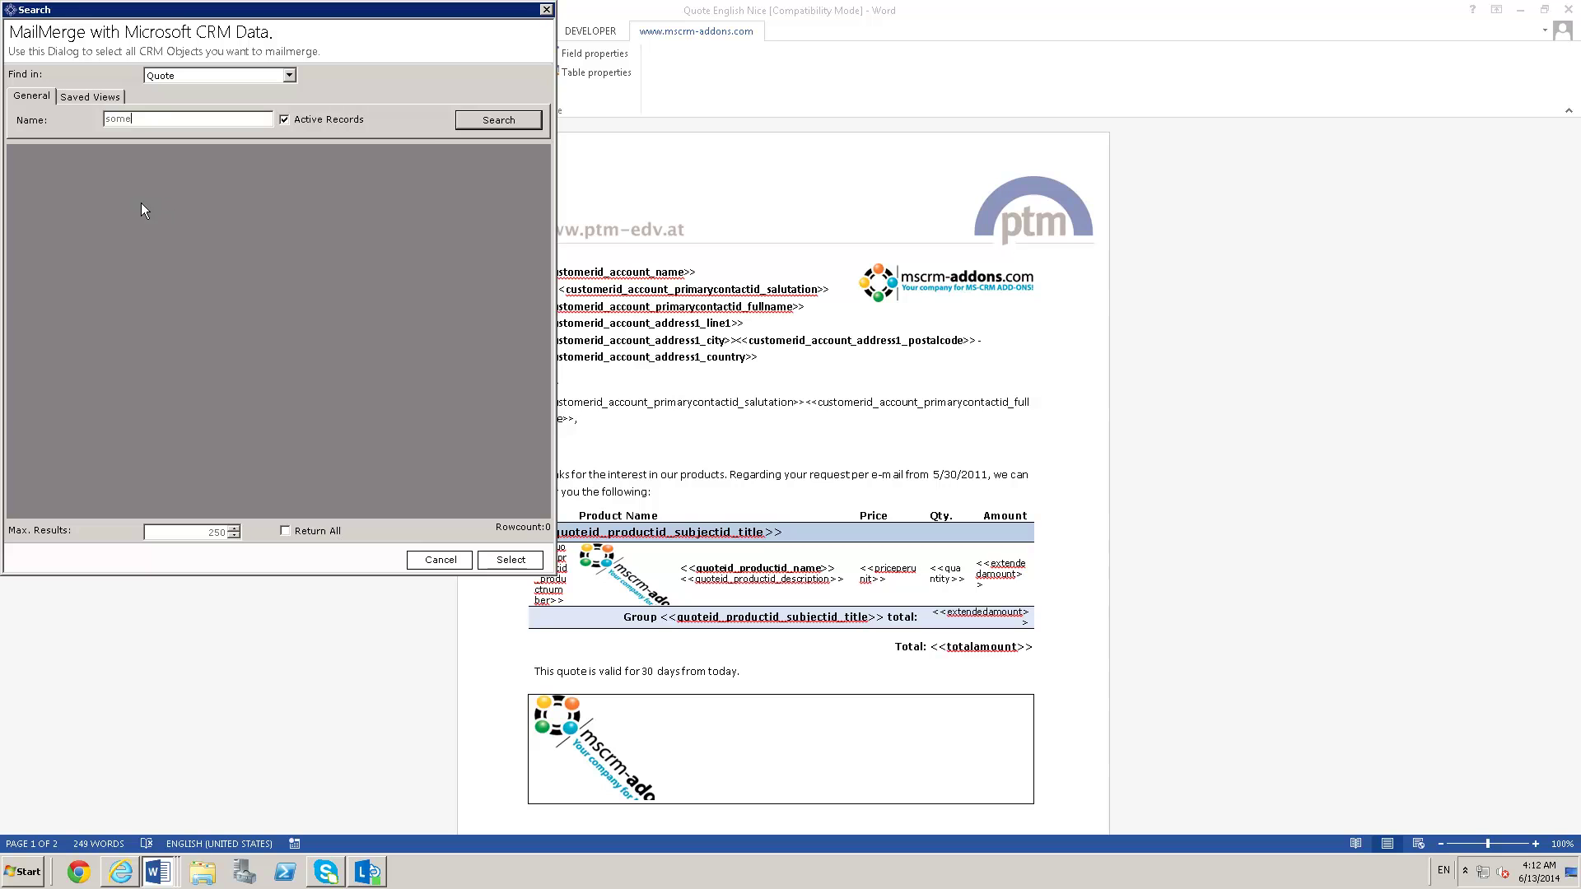
click(496, 117)
click(463, 120)
click(501, 567)
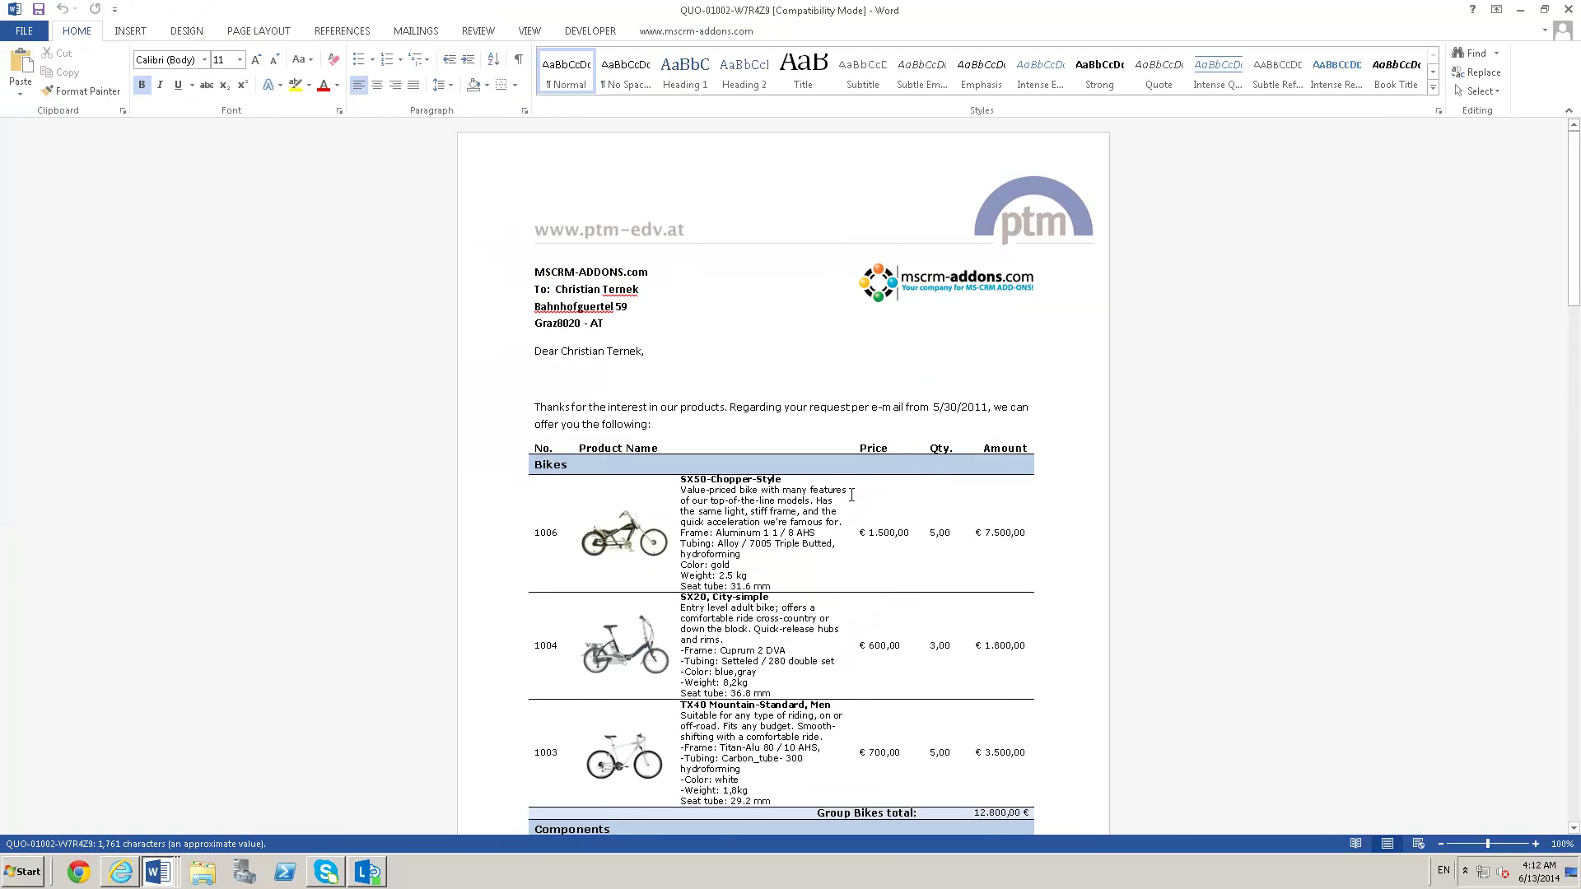
Step: Delete the empty line below the salutation in the merged Some Bikes & Computers quote
scroll(849, 495, down, 3)
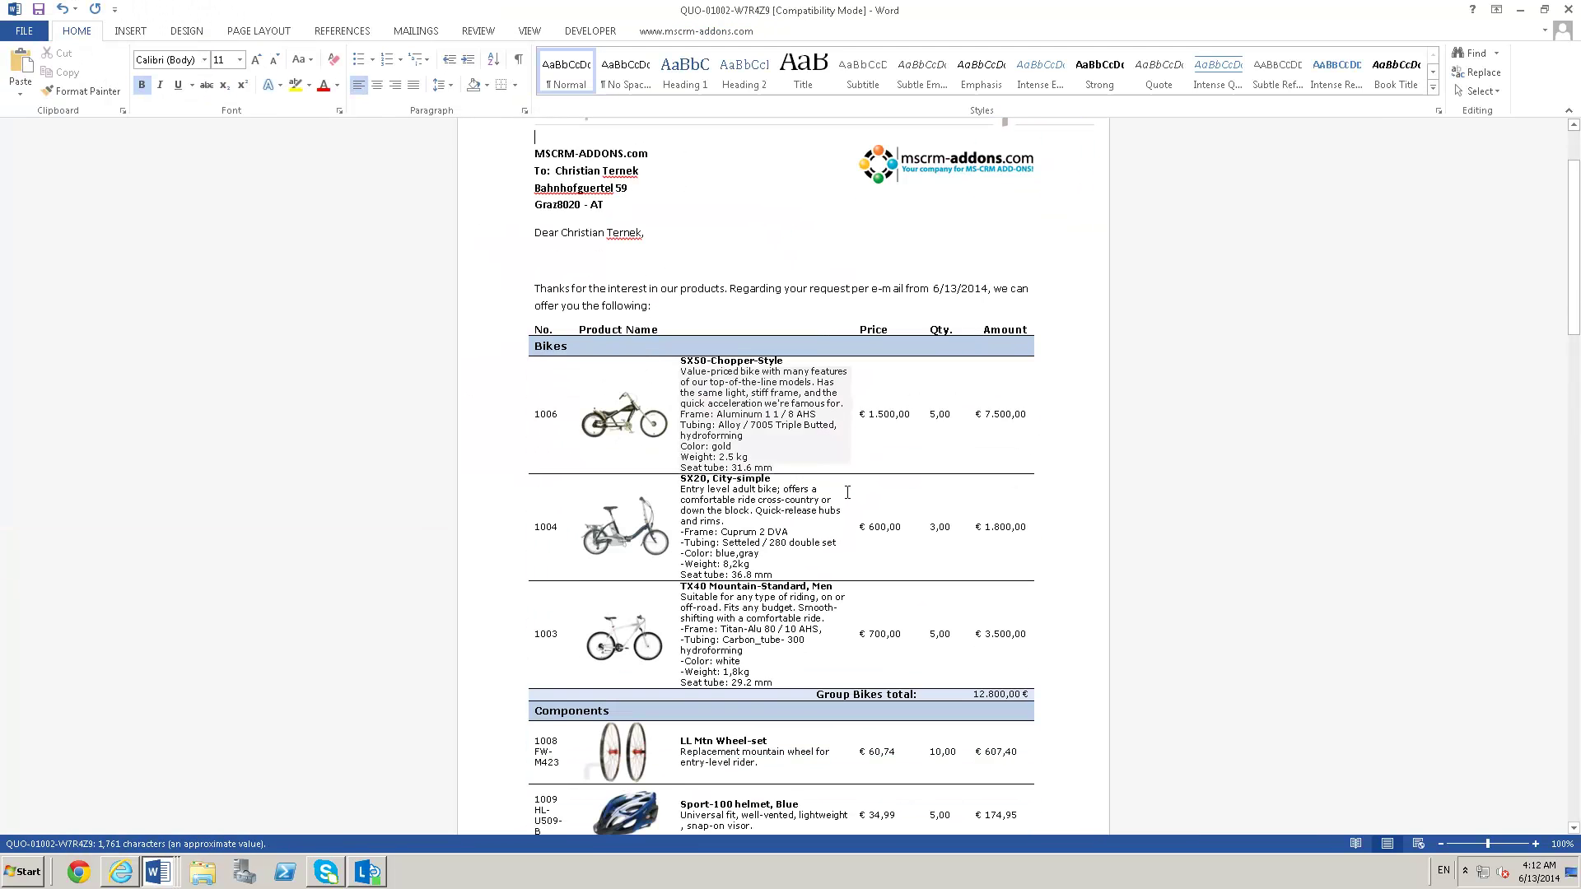
scroll(734, 354, up, 3)
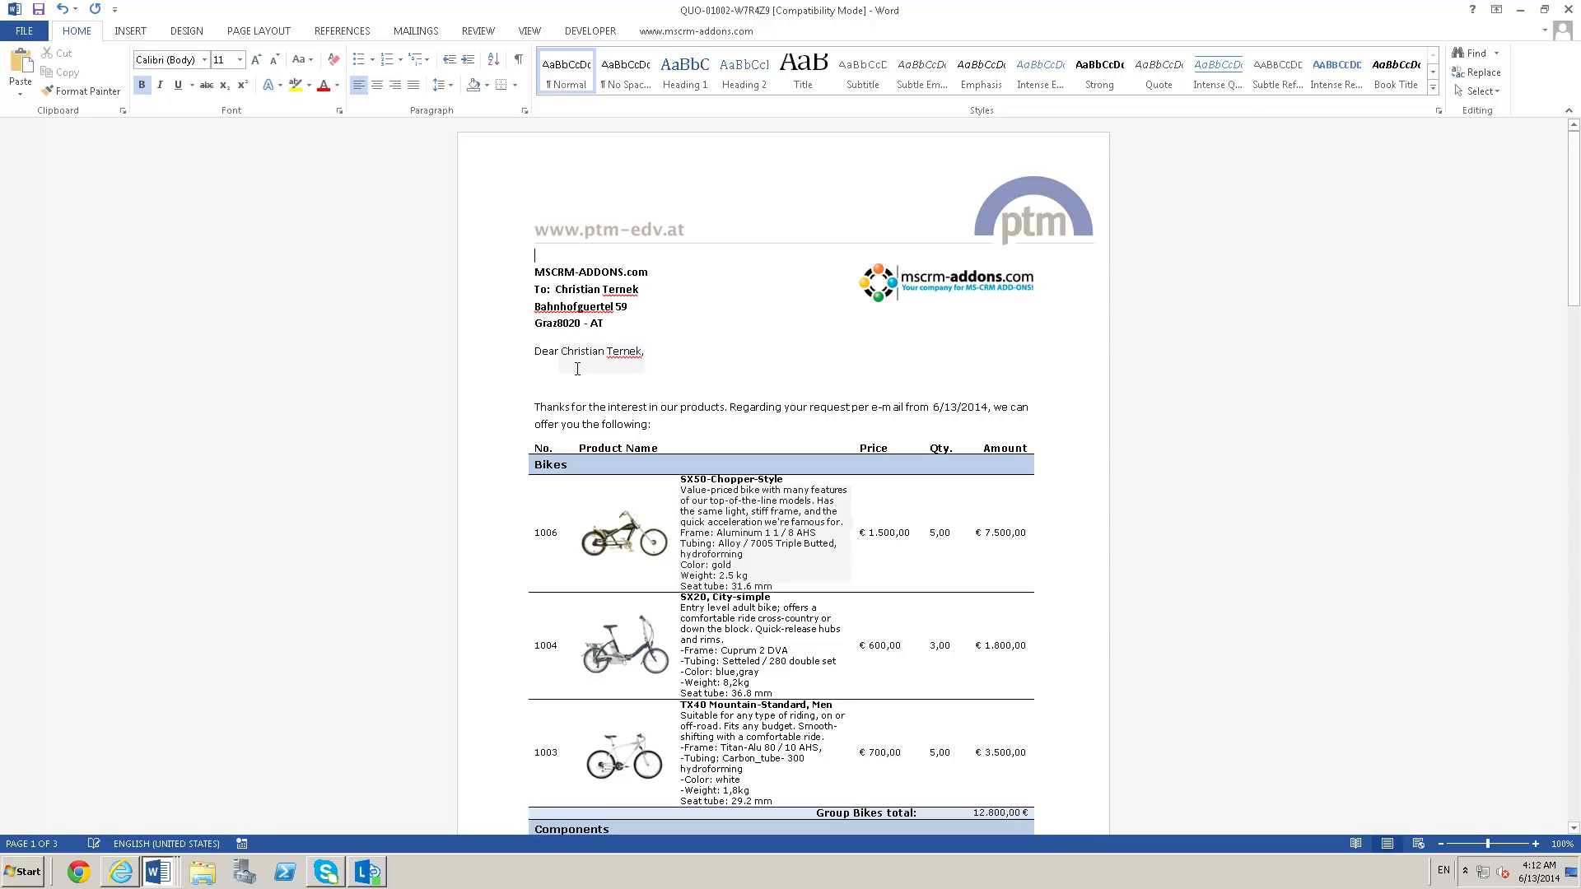
click(554, 383)
key(ctrl+b)
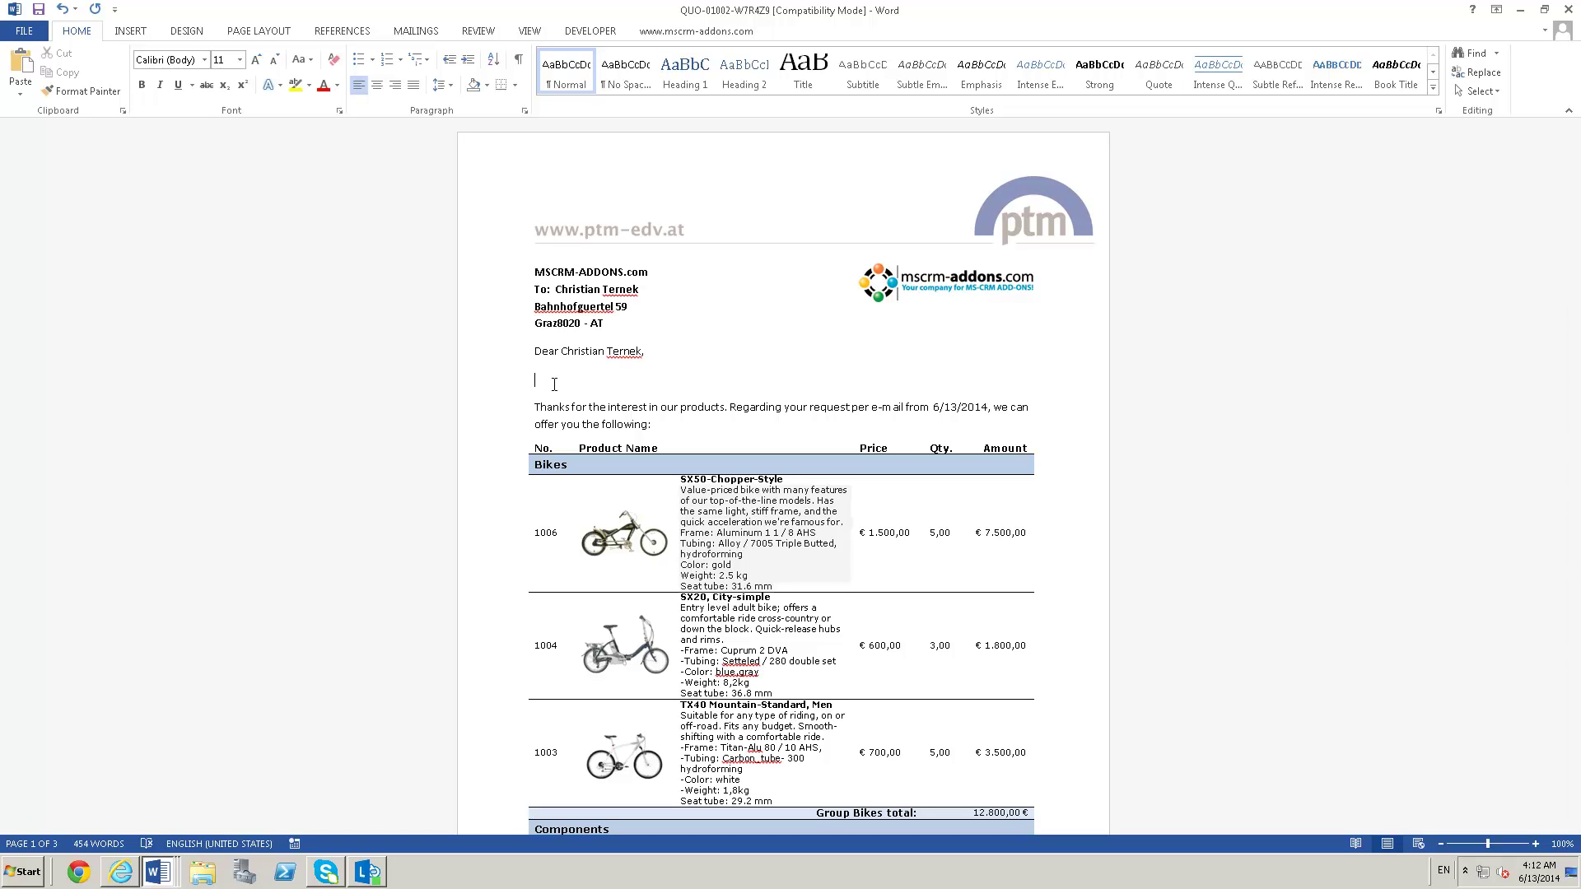
key(BackSpace)
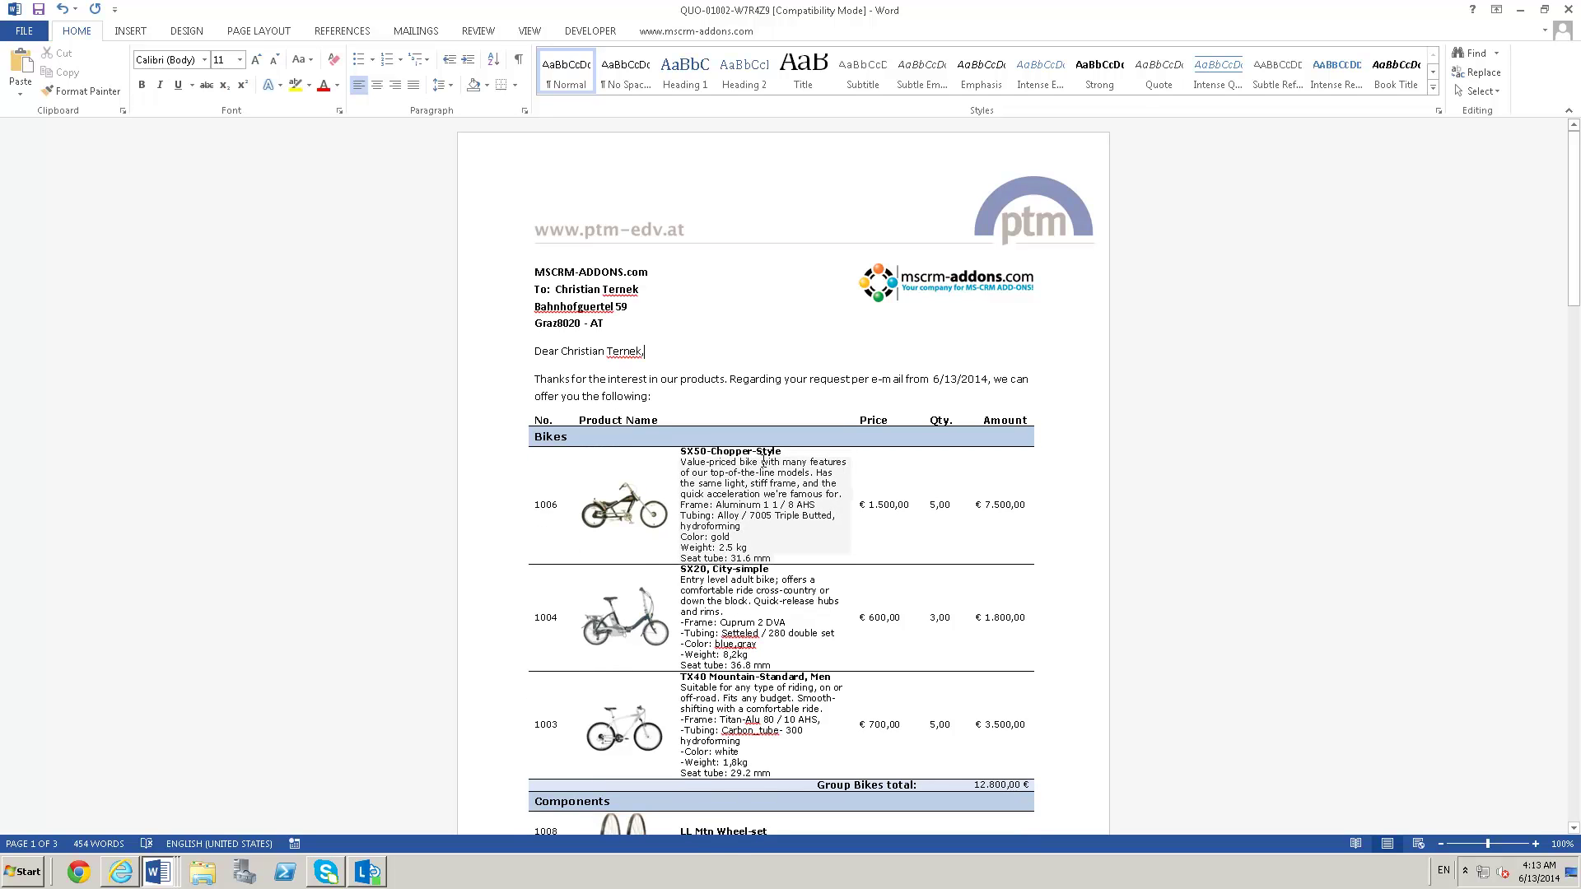
click(675, 33)
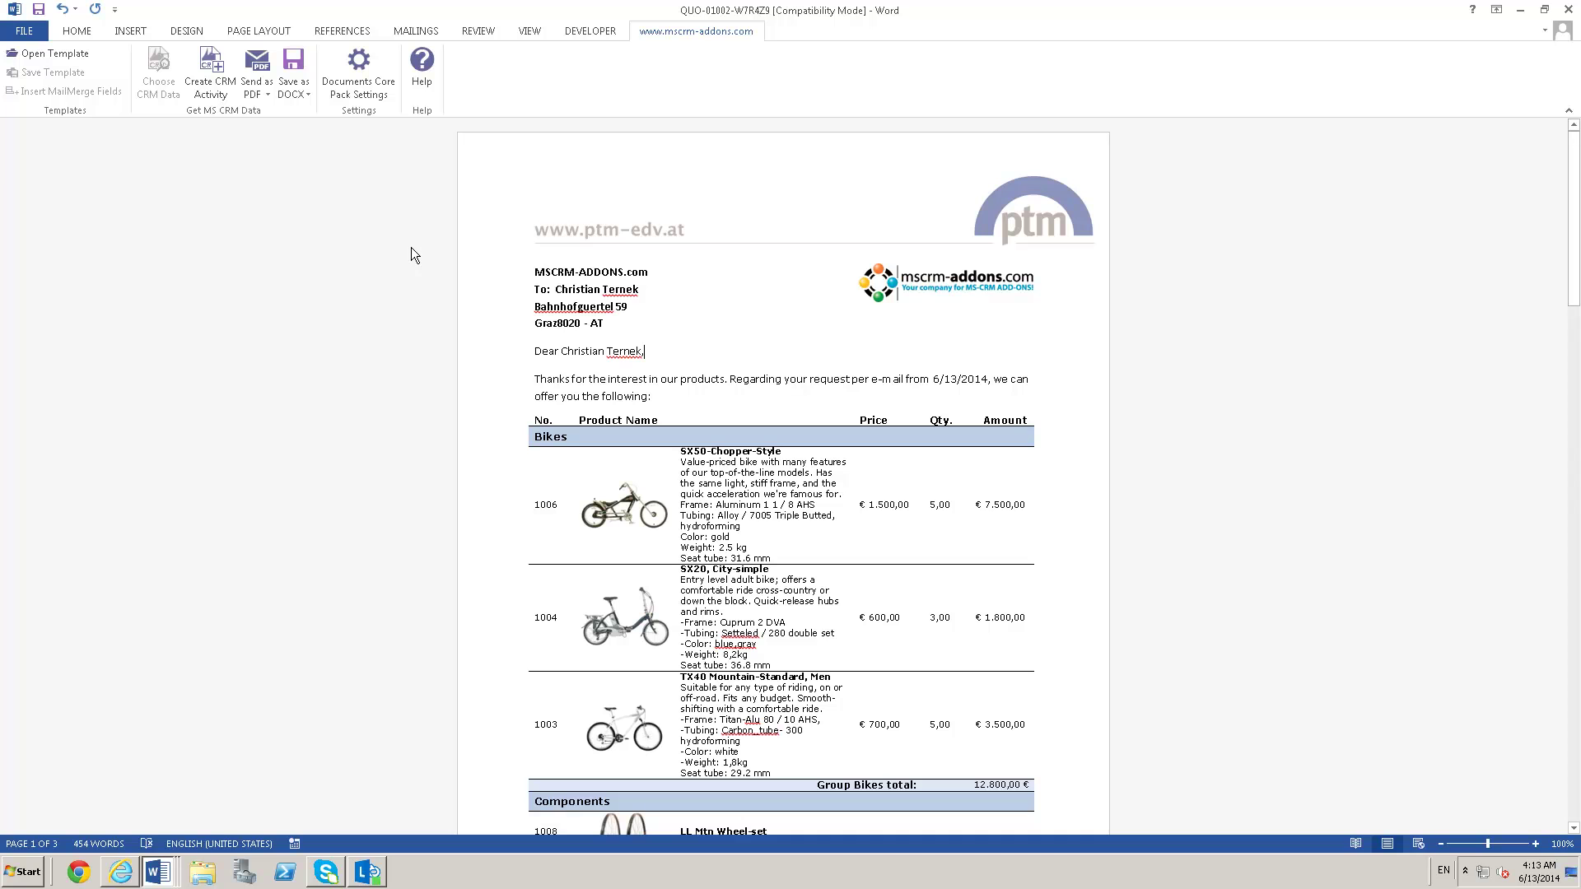
Step: Close the merged QUO document without saving, then close the template and the blank Word window
click(1468, 874)
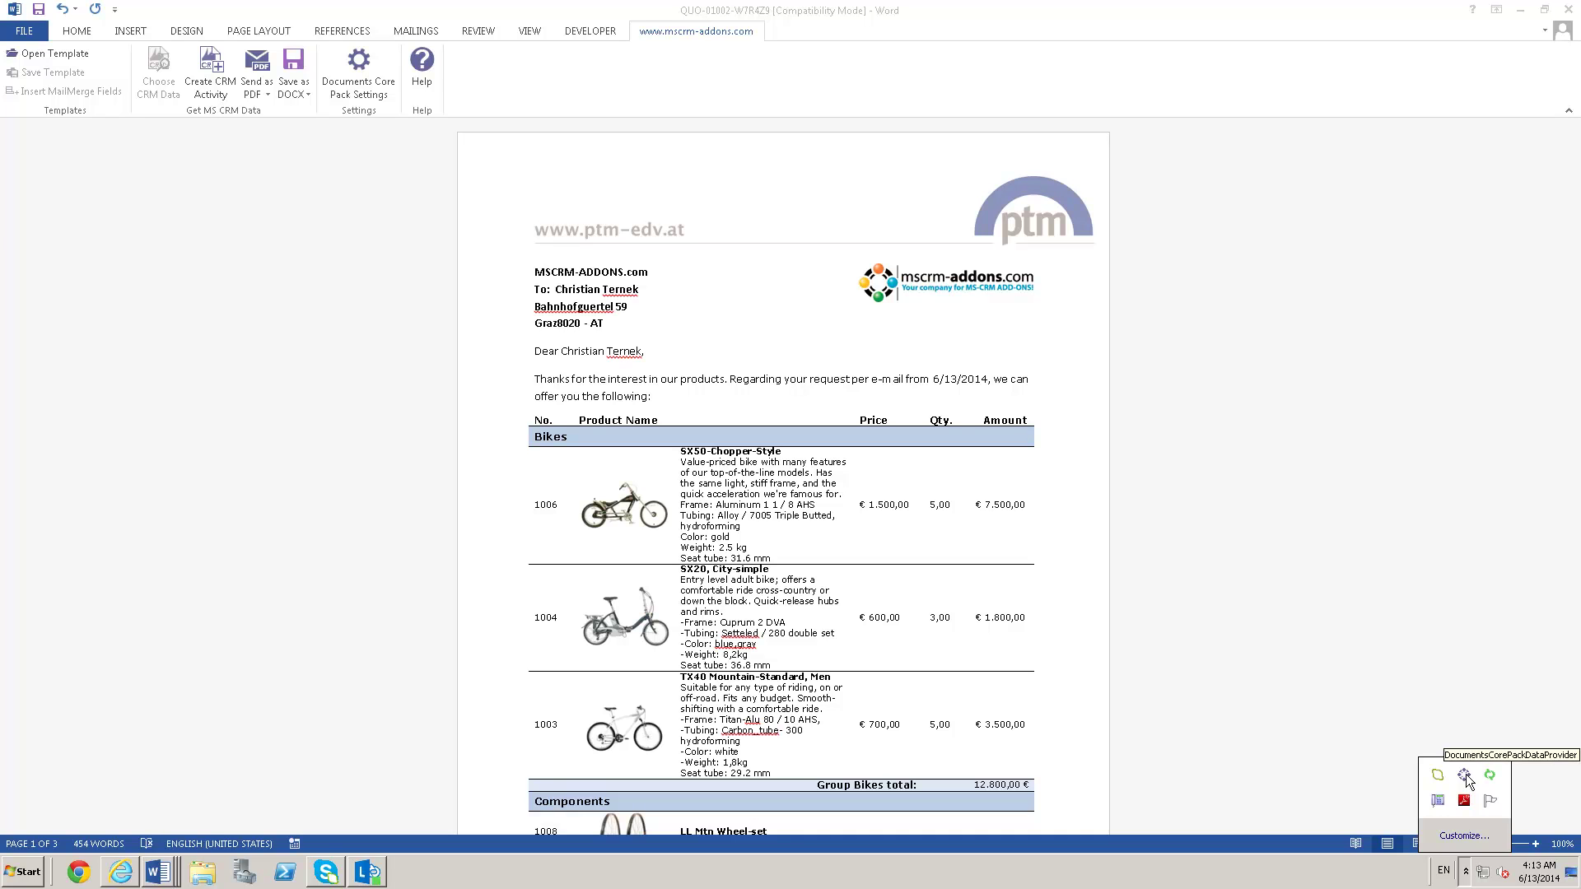
click(1313, 506)
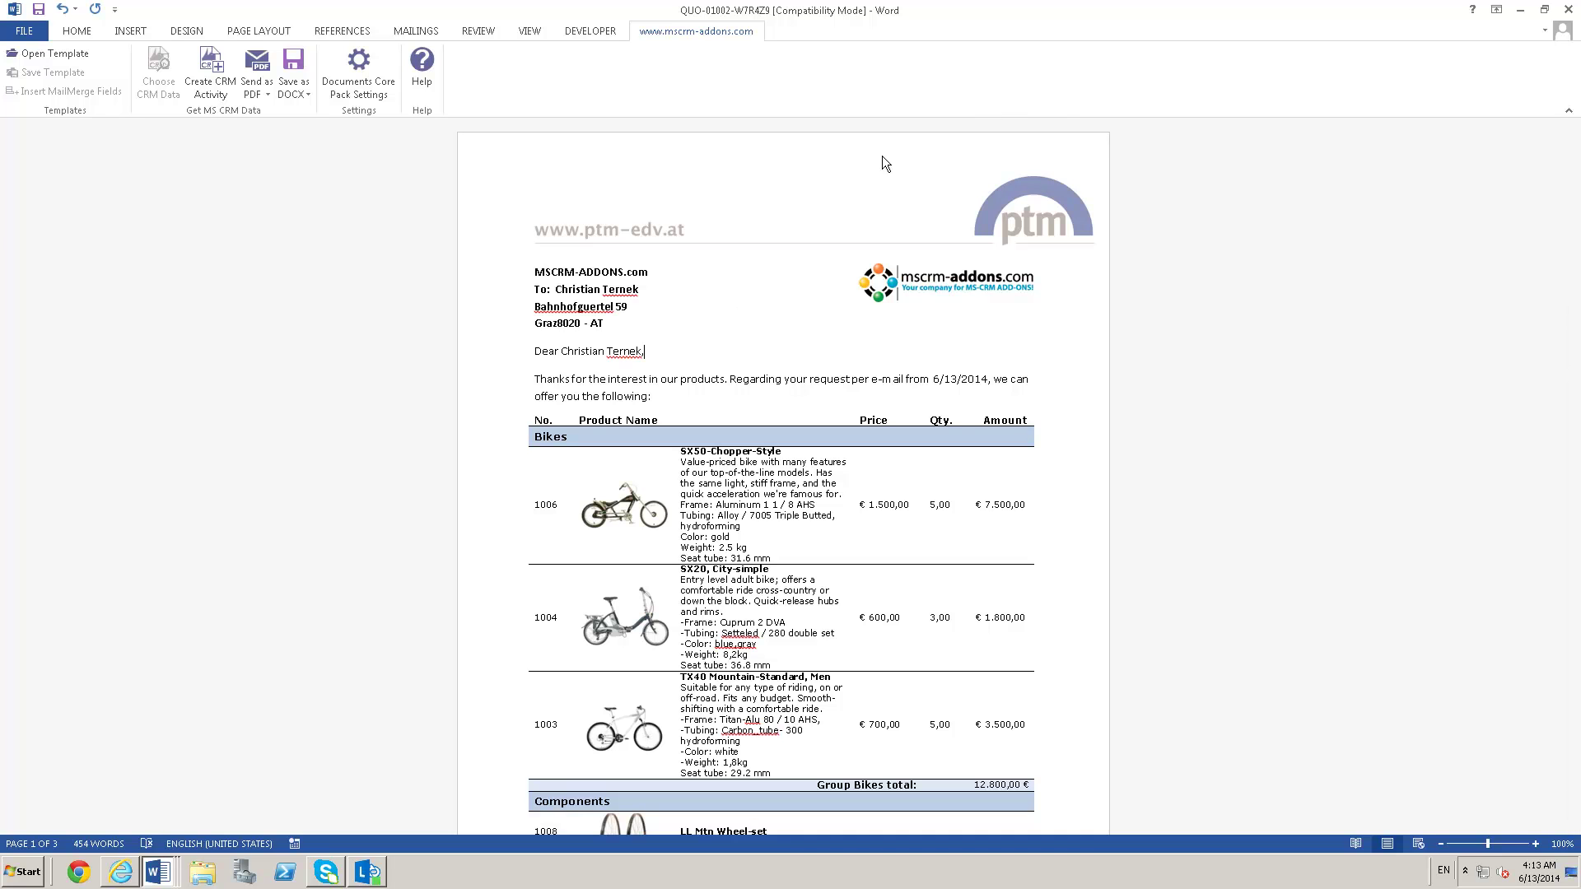
click(1564, 16)
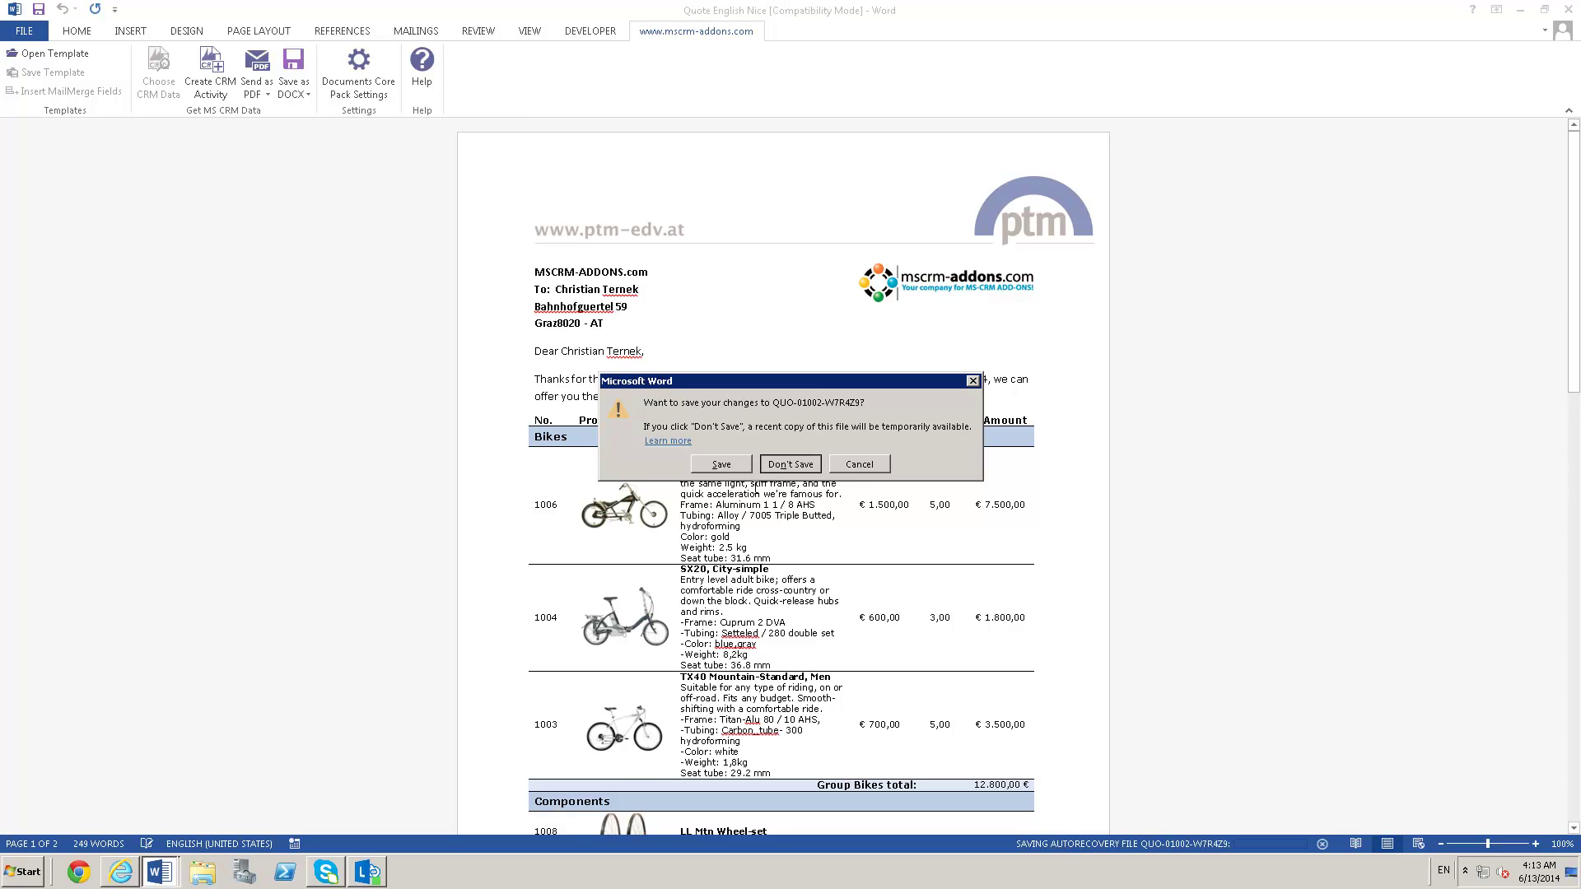
click(791, 464)
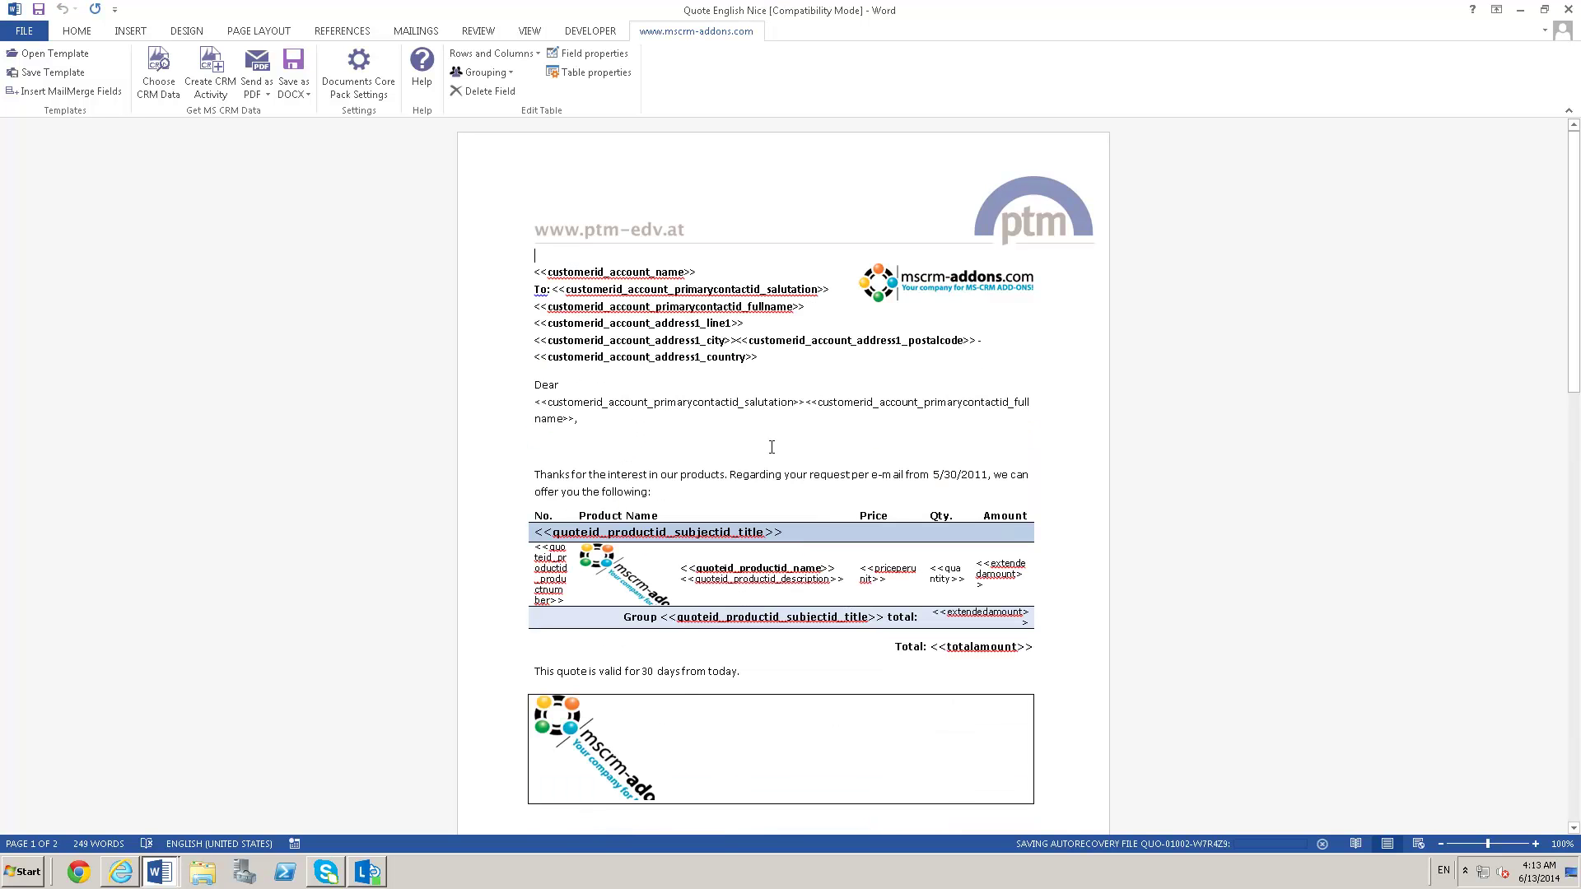
click(1564, 9)
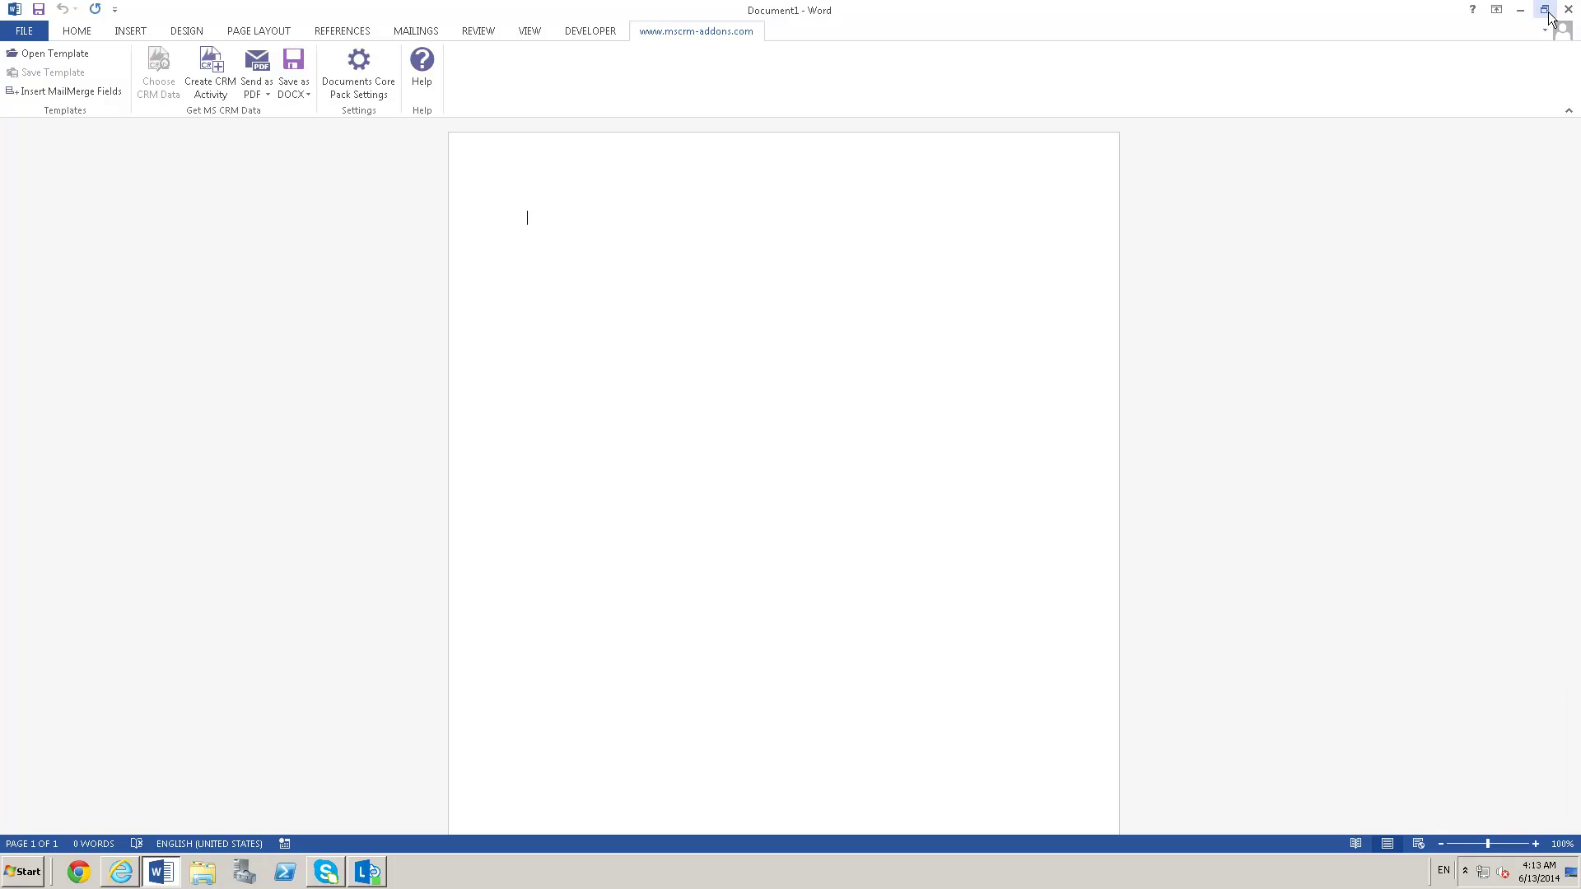
click(1567, 9)
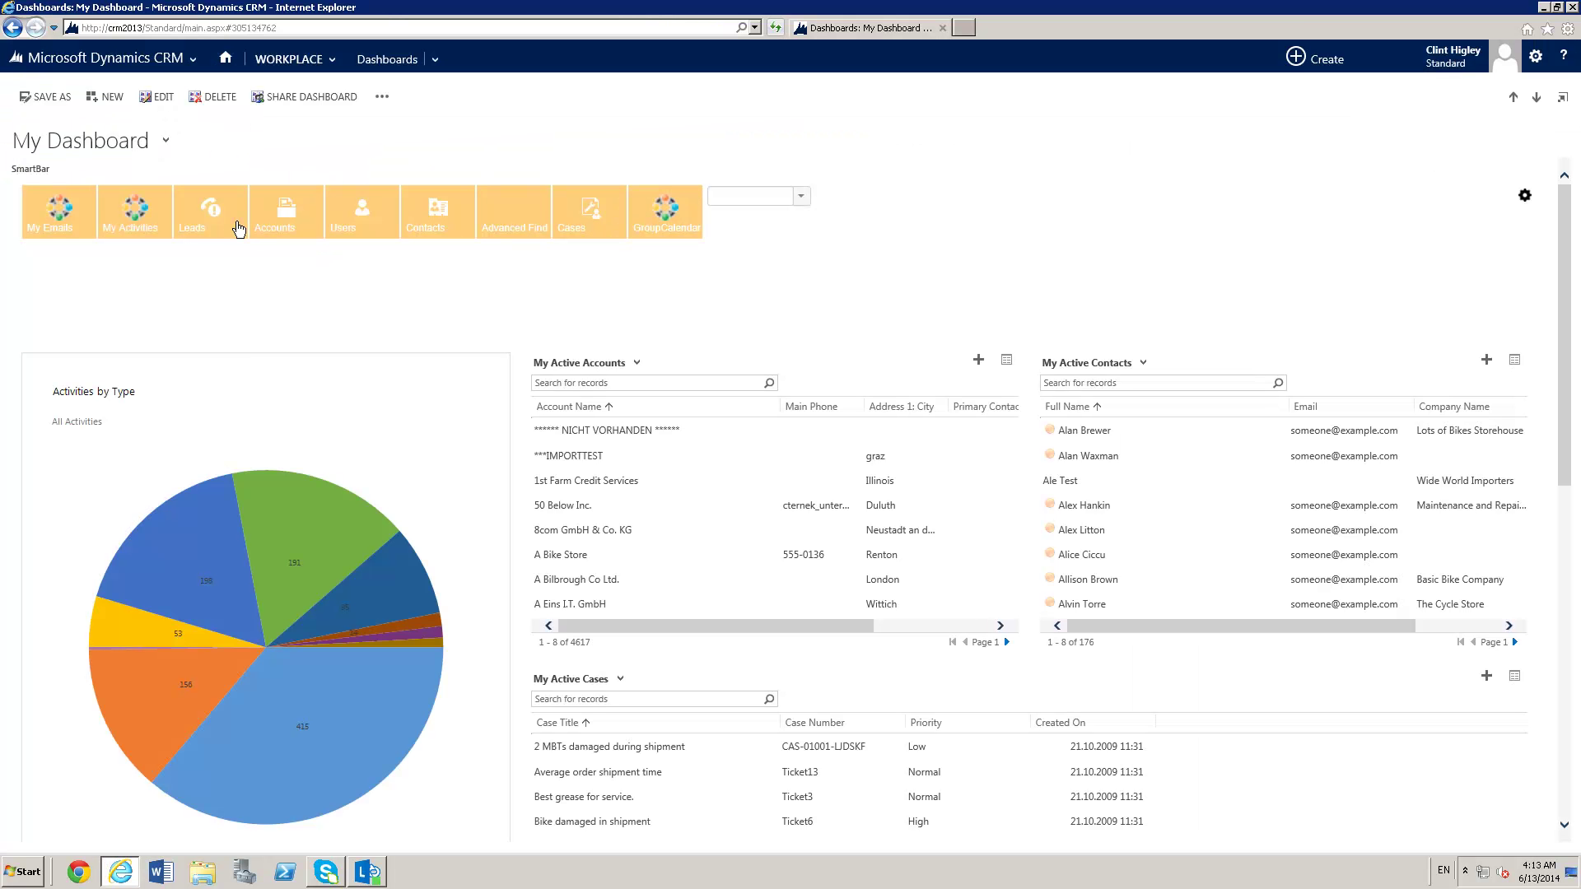
Step: Search accounts for 'racom', open MSCRM-ADDONS.com, then open its Some Bikes & Computers quote
click(298, 216)
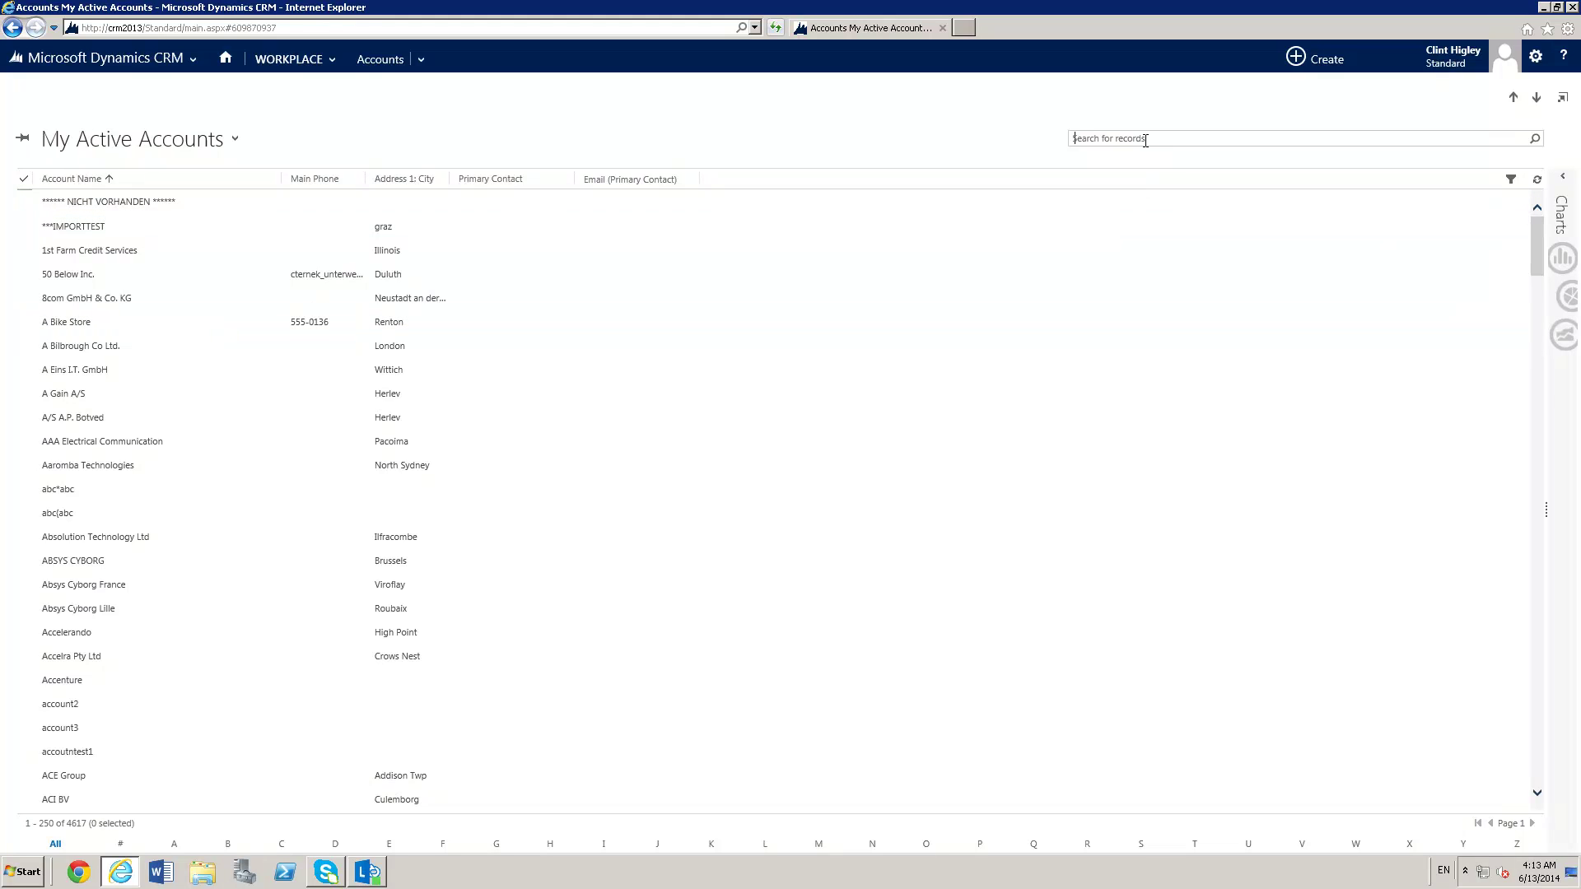
click(1146, 139)
text(rac)
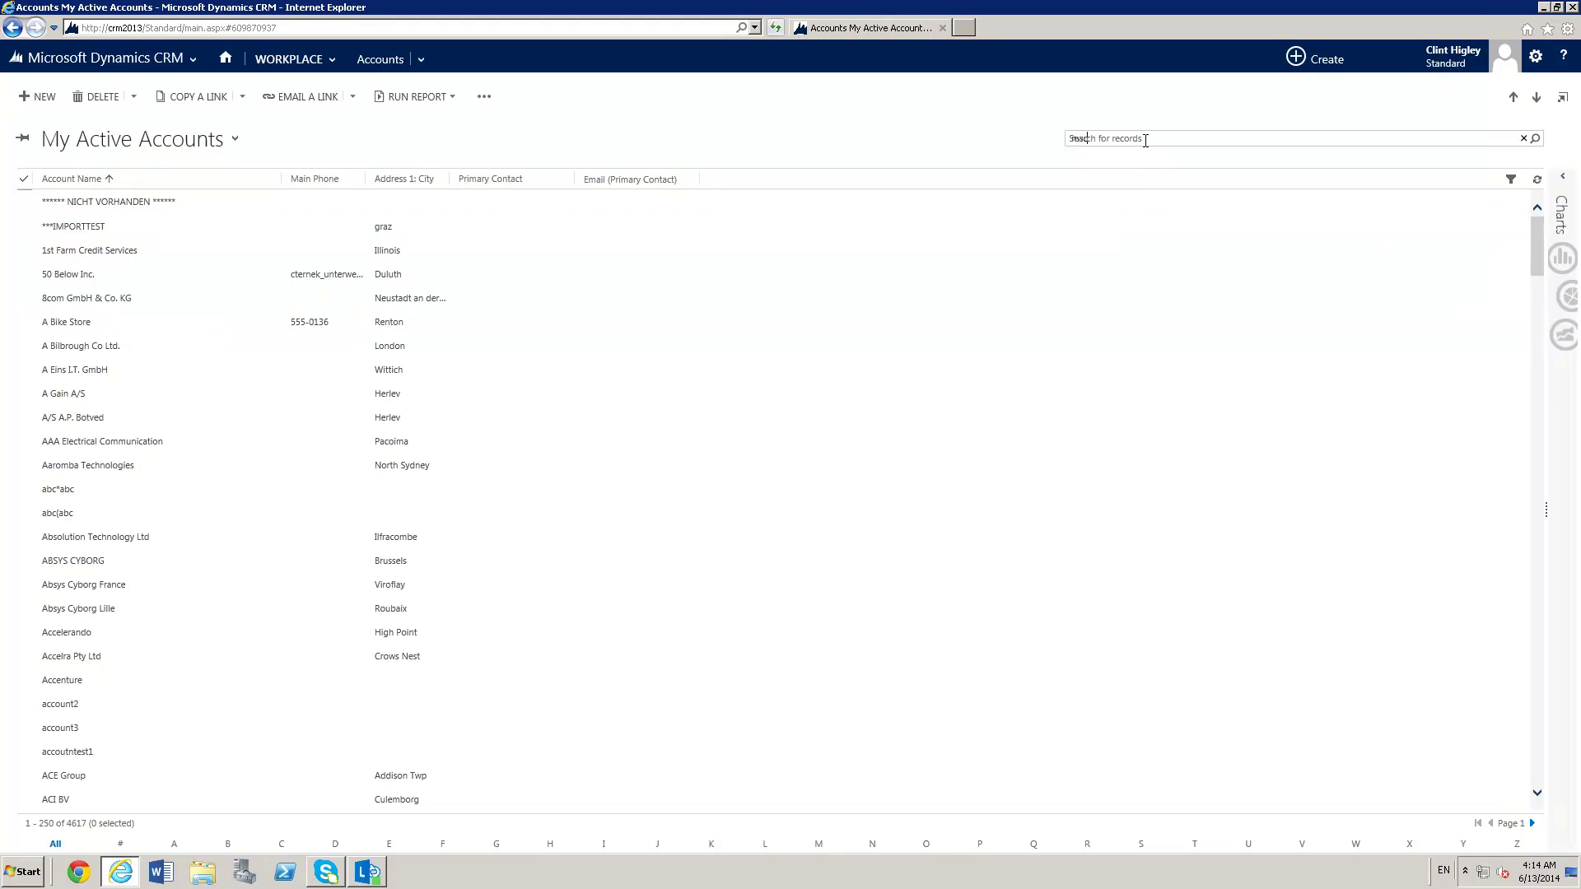
text(om)
key(Return)
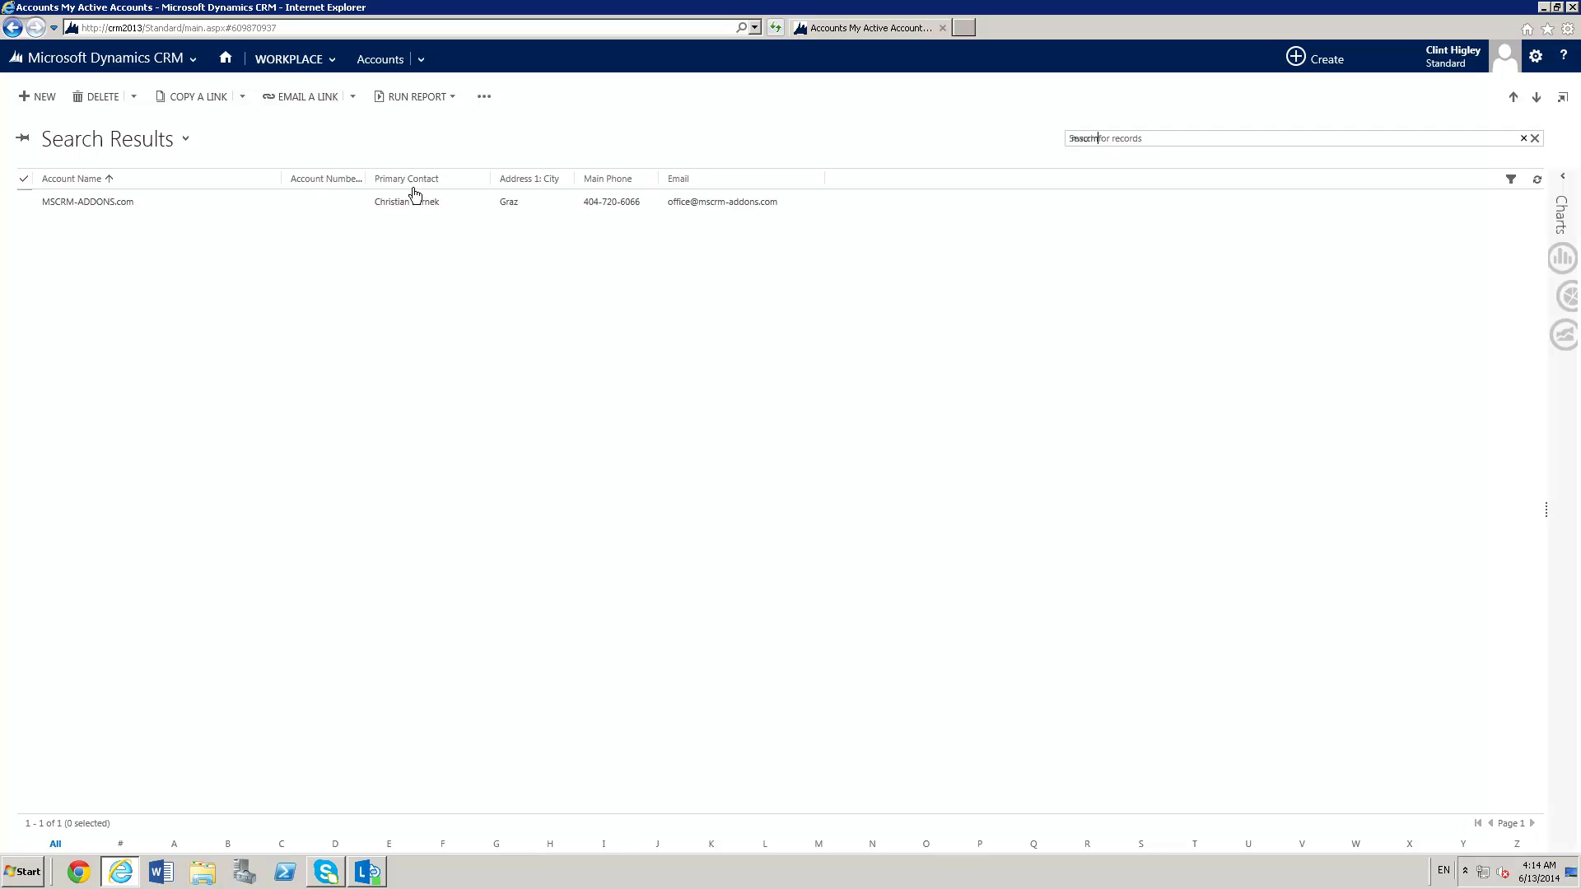
click(88, 205)
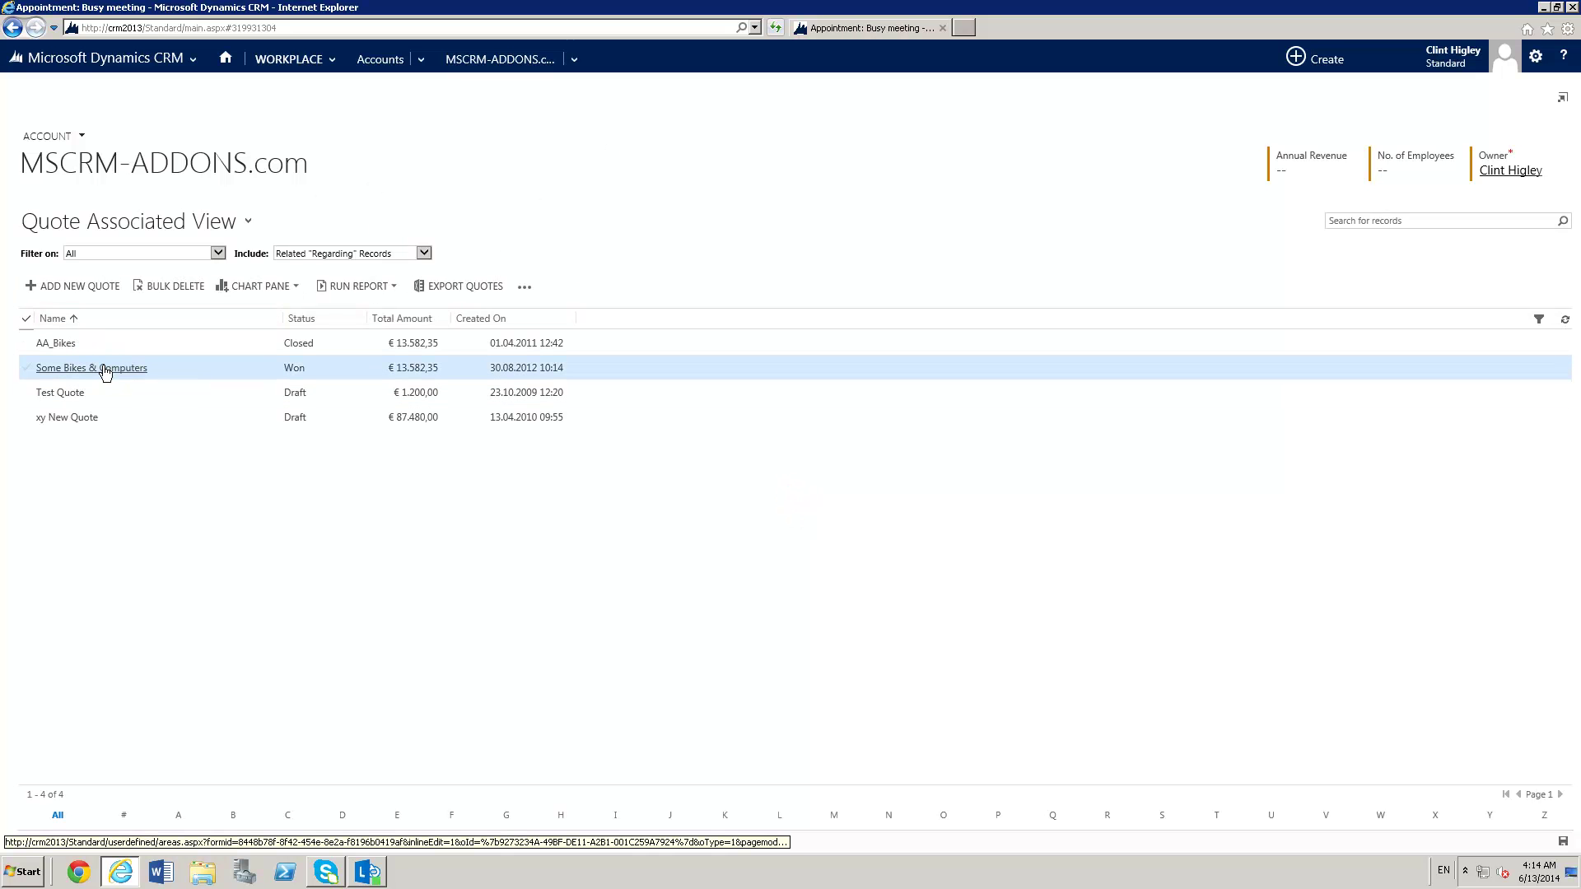
click(103, 368)
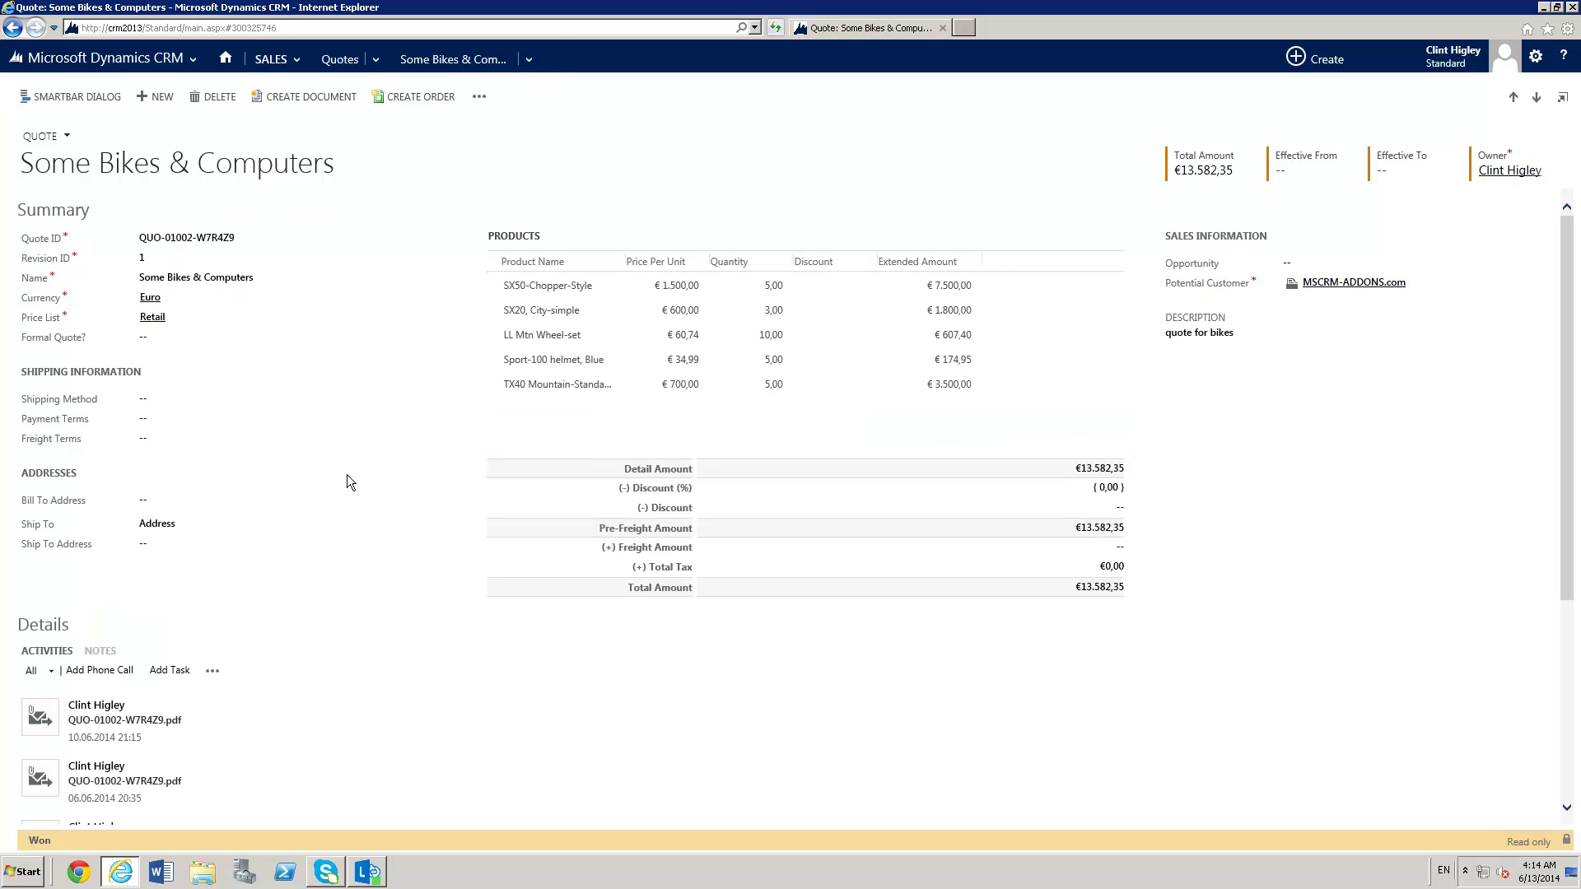
Step: Create a Word document from the quote, delete the line after the greeting, and close without saving
click(478, 98)
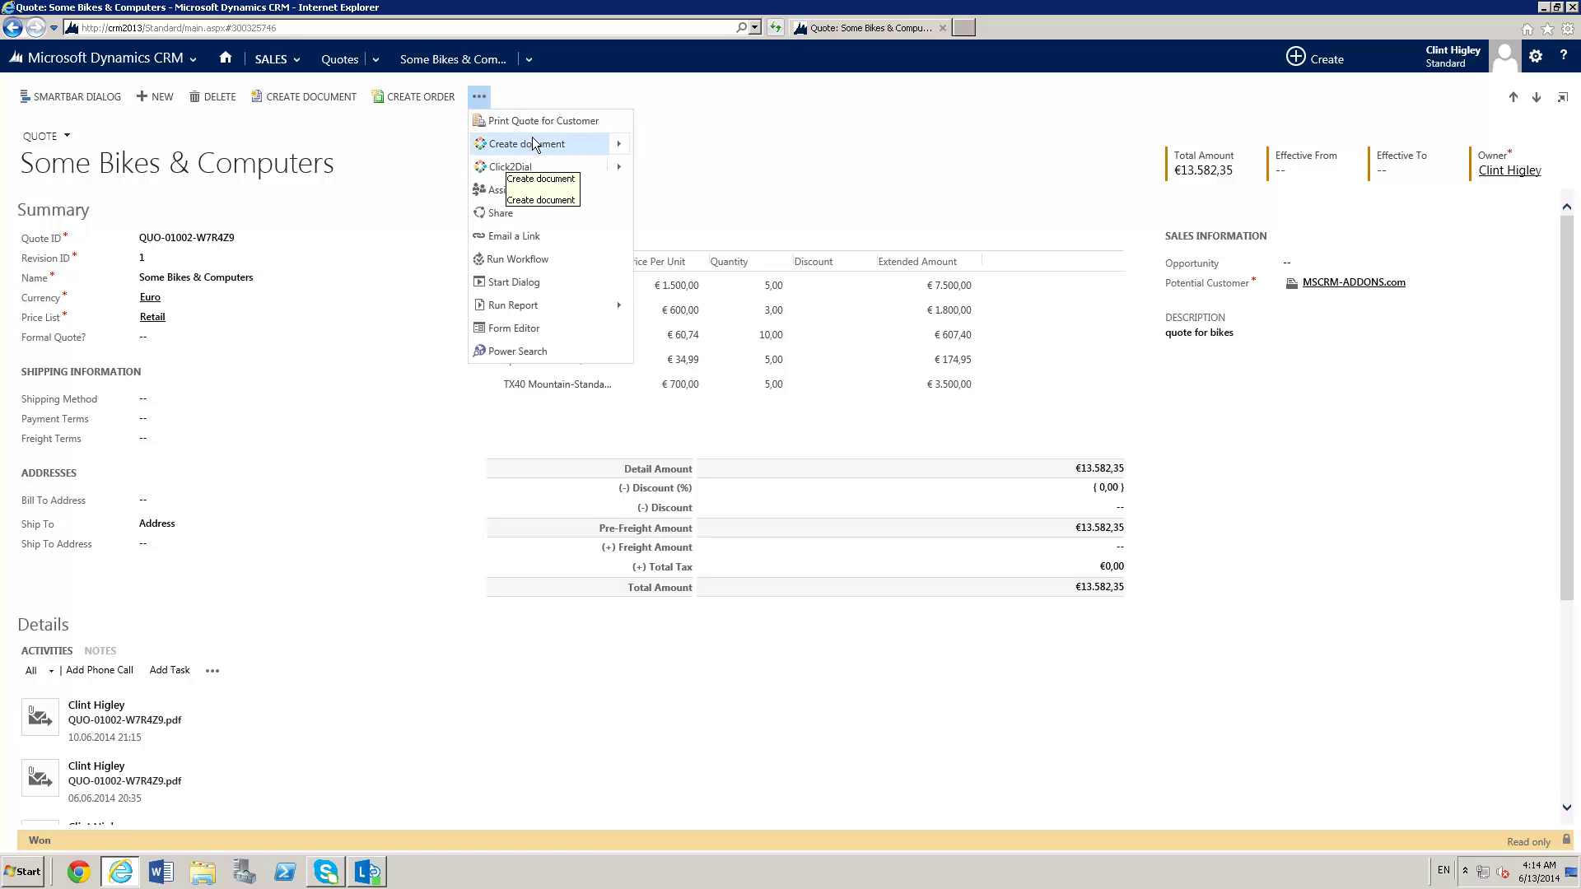
click(620, 143)
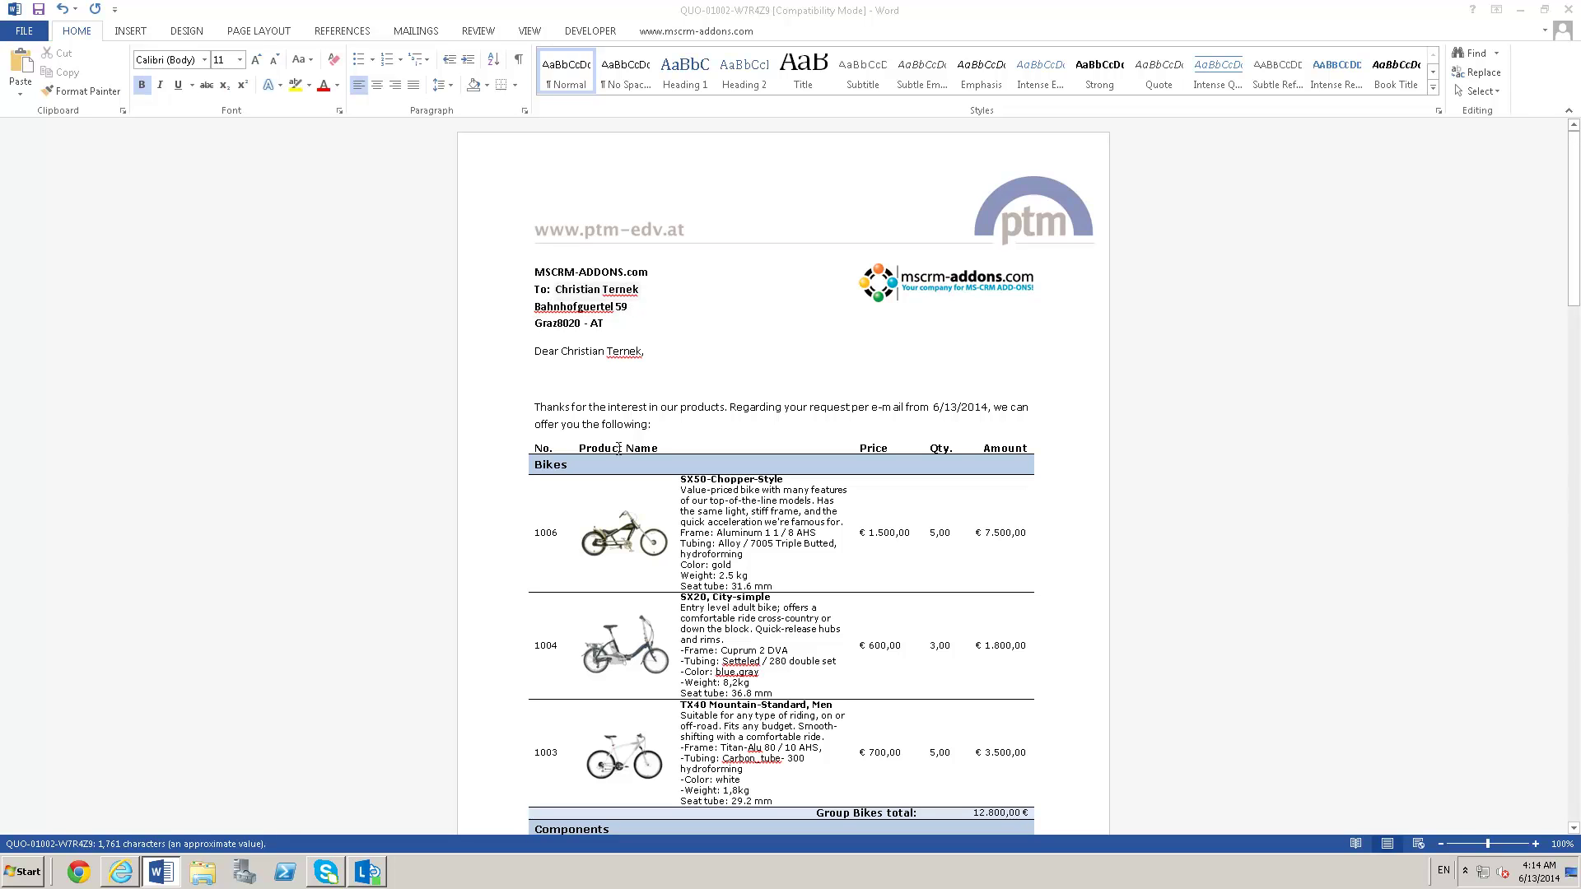
click(594, 378)
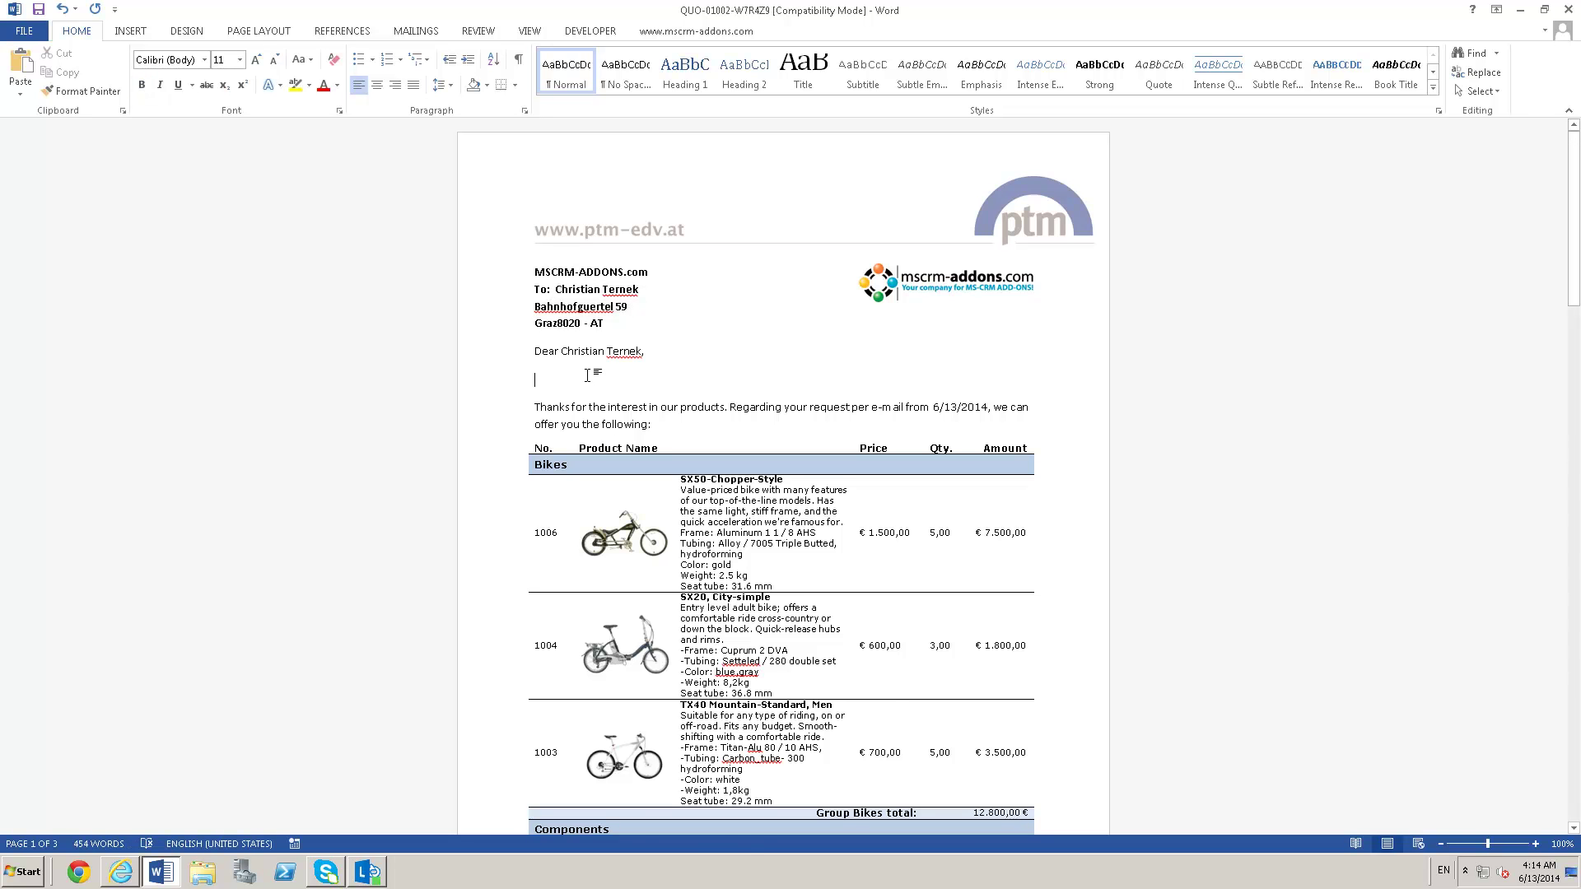
key(BackSpace)
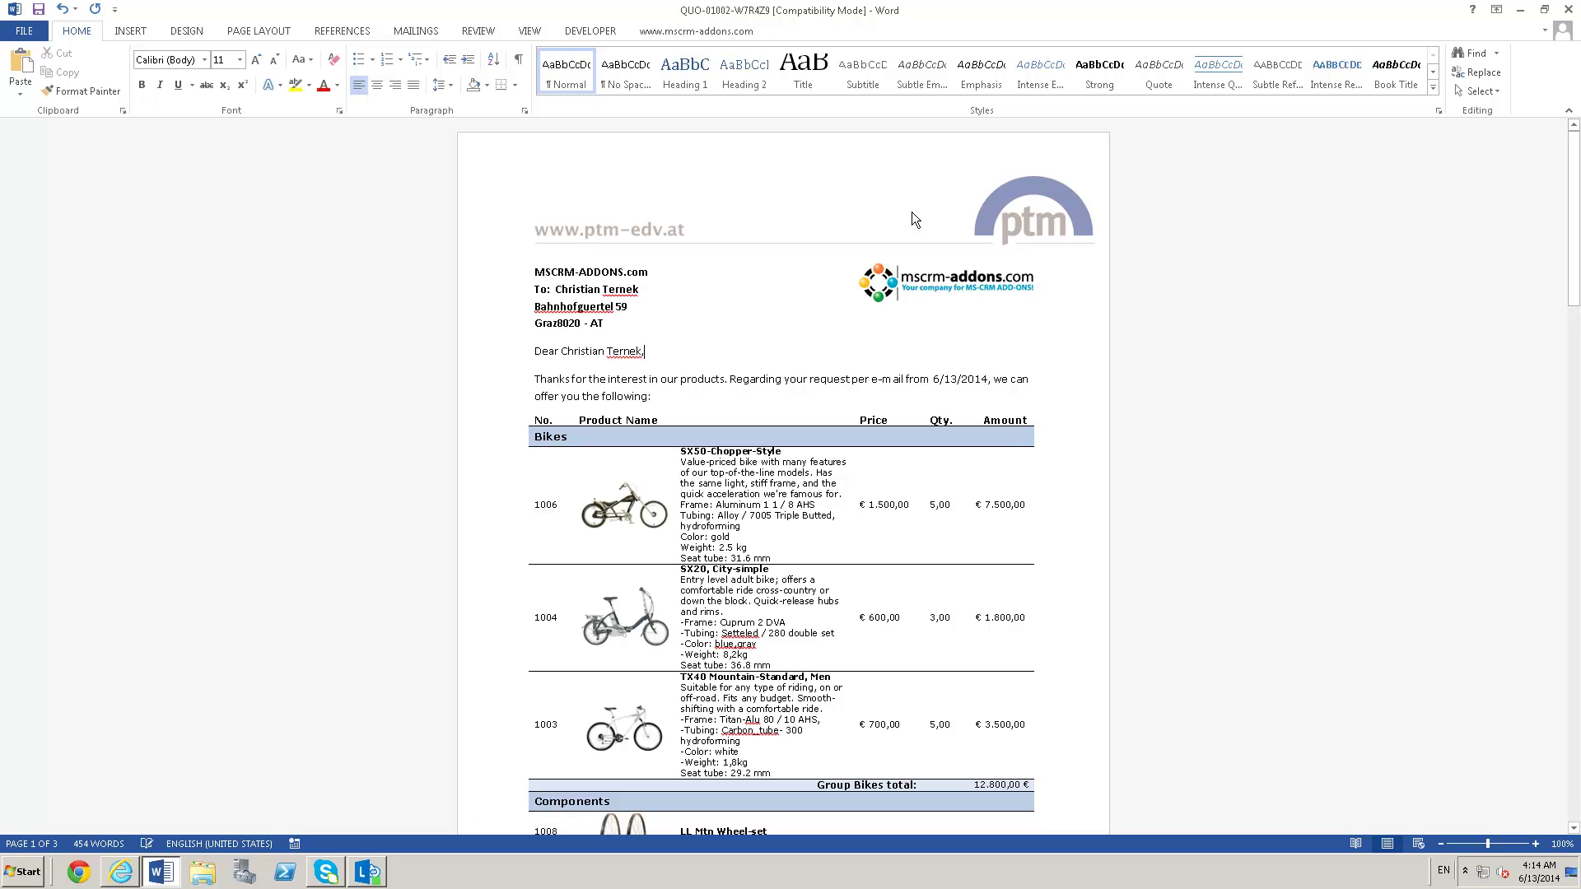
click(1569, 9)
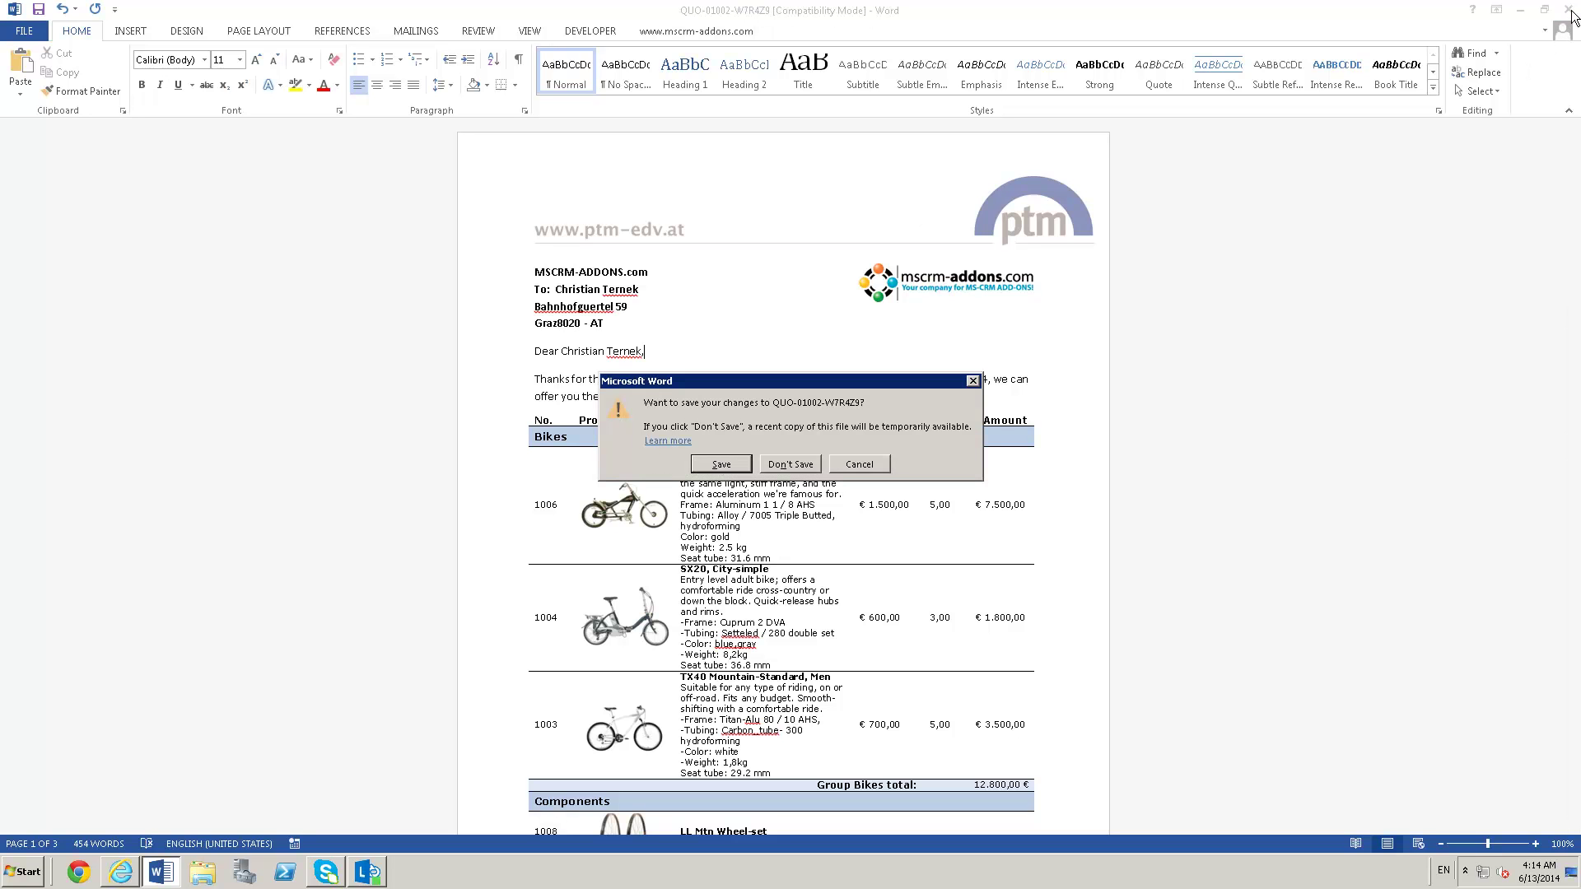
click(789, 464)
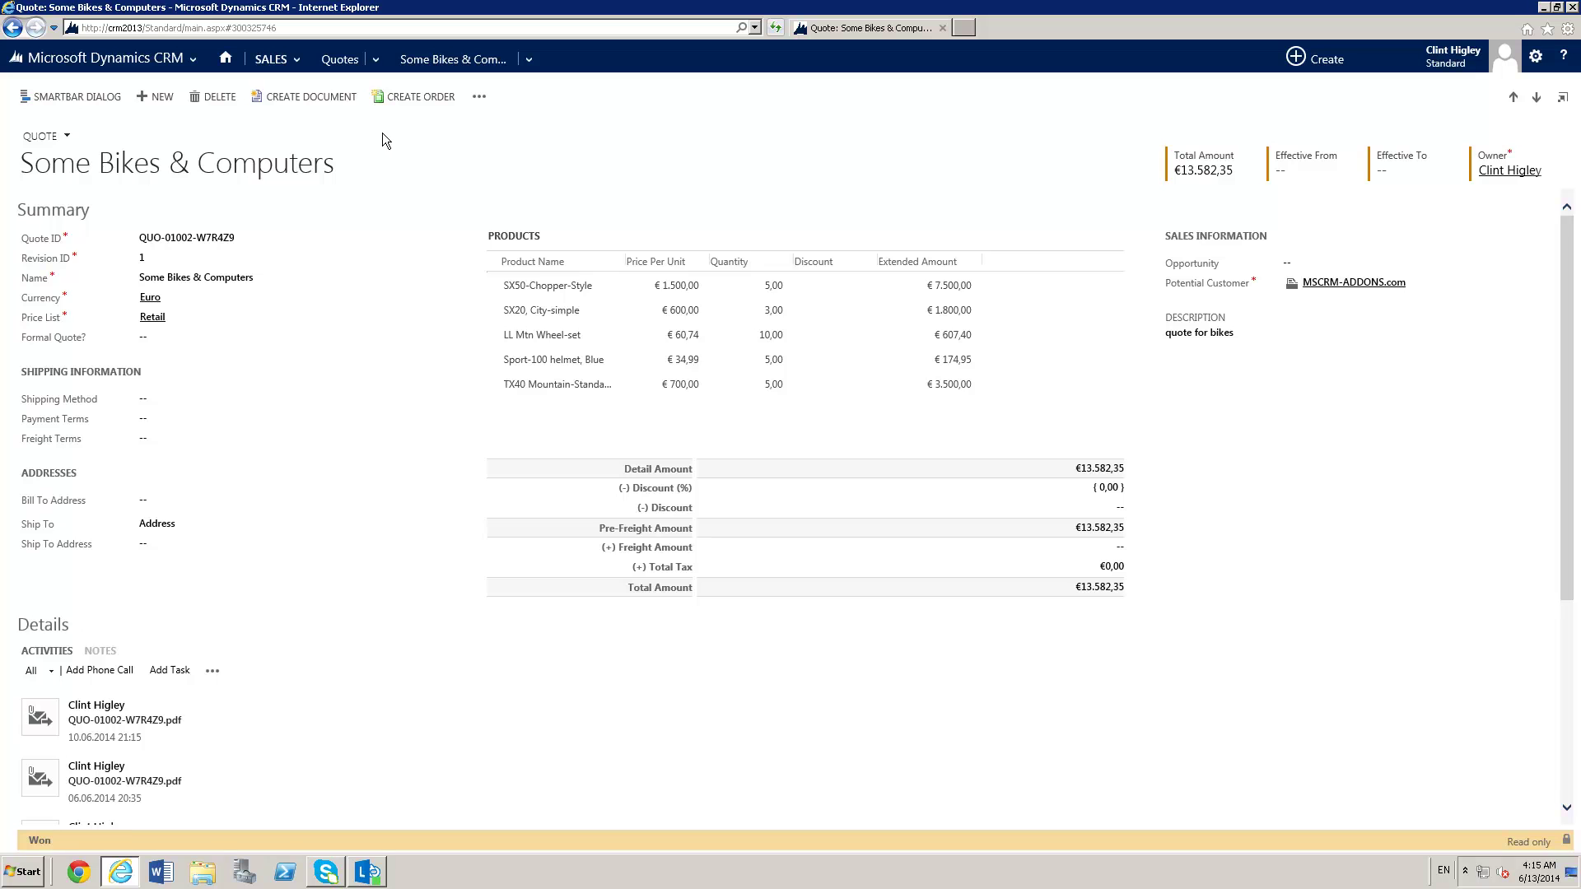
Step: Generate the quote from Quote English Nice.docx as a PDF email attachment
click(315, 101)
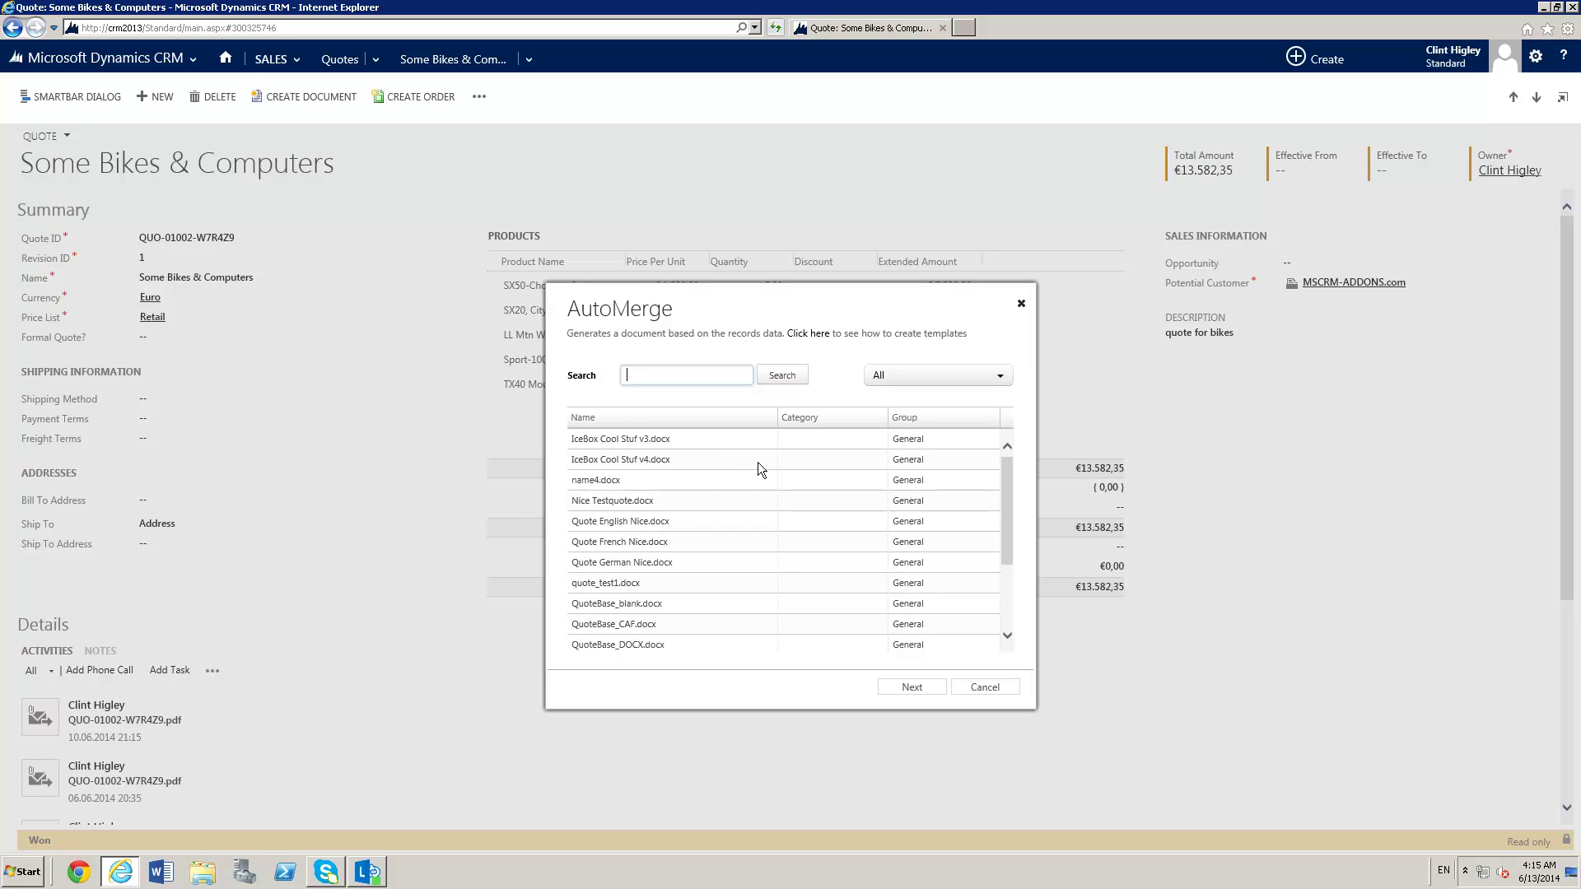
click(665, 522)
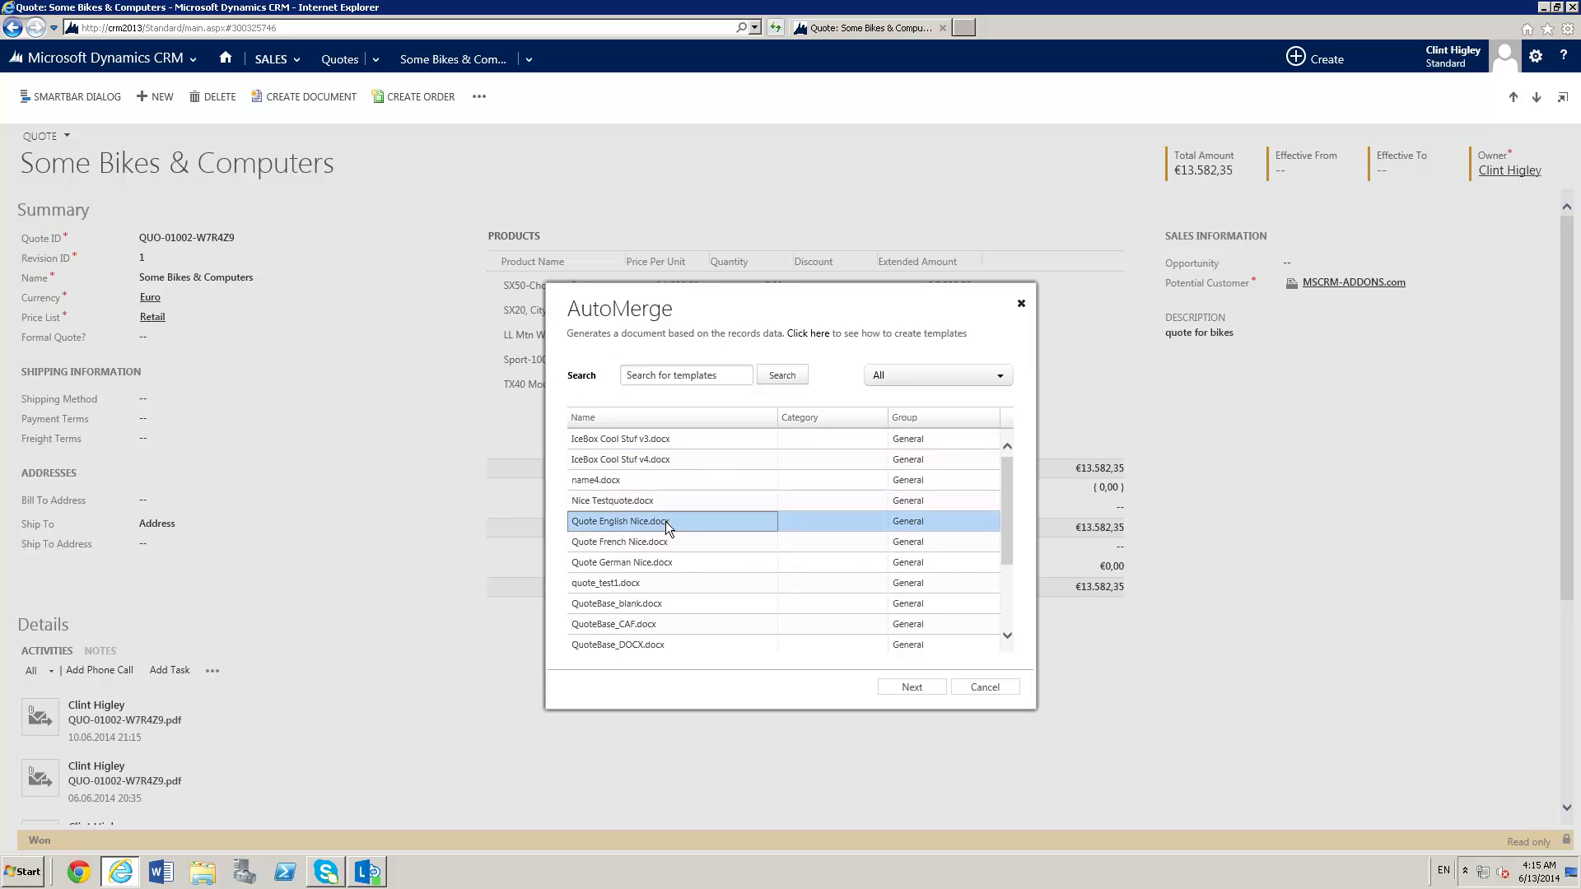
click(910, 689)
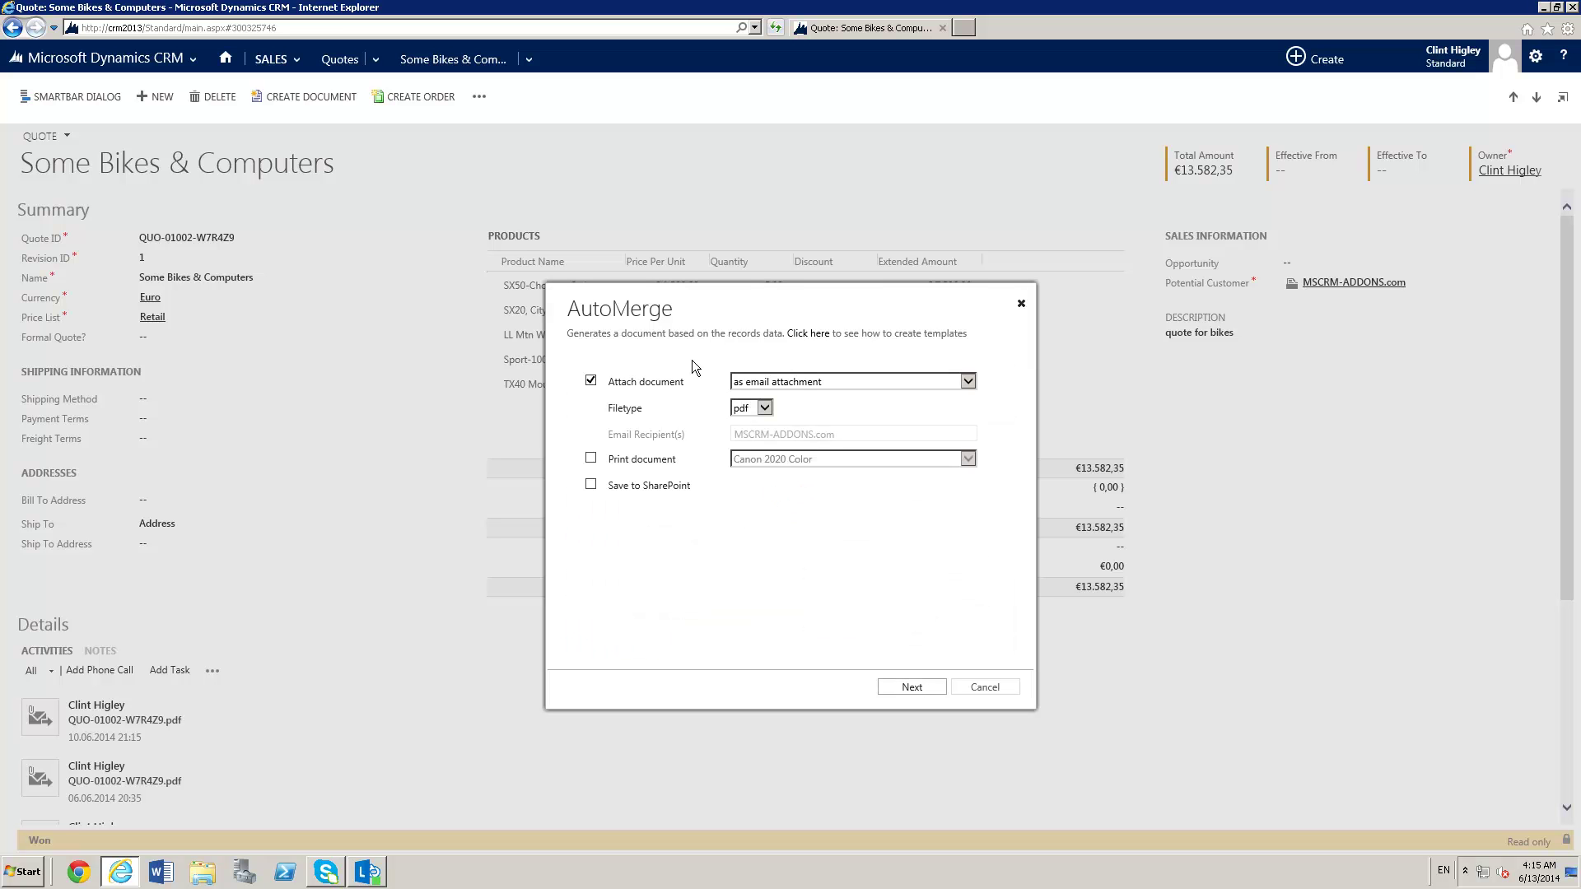
click(968, 382)
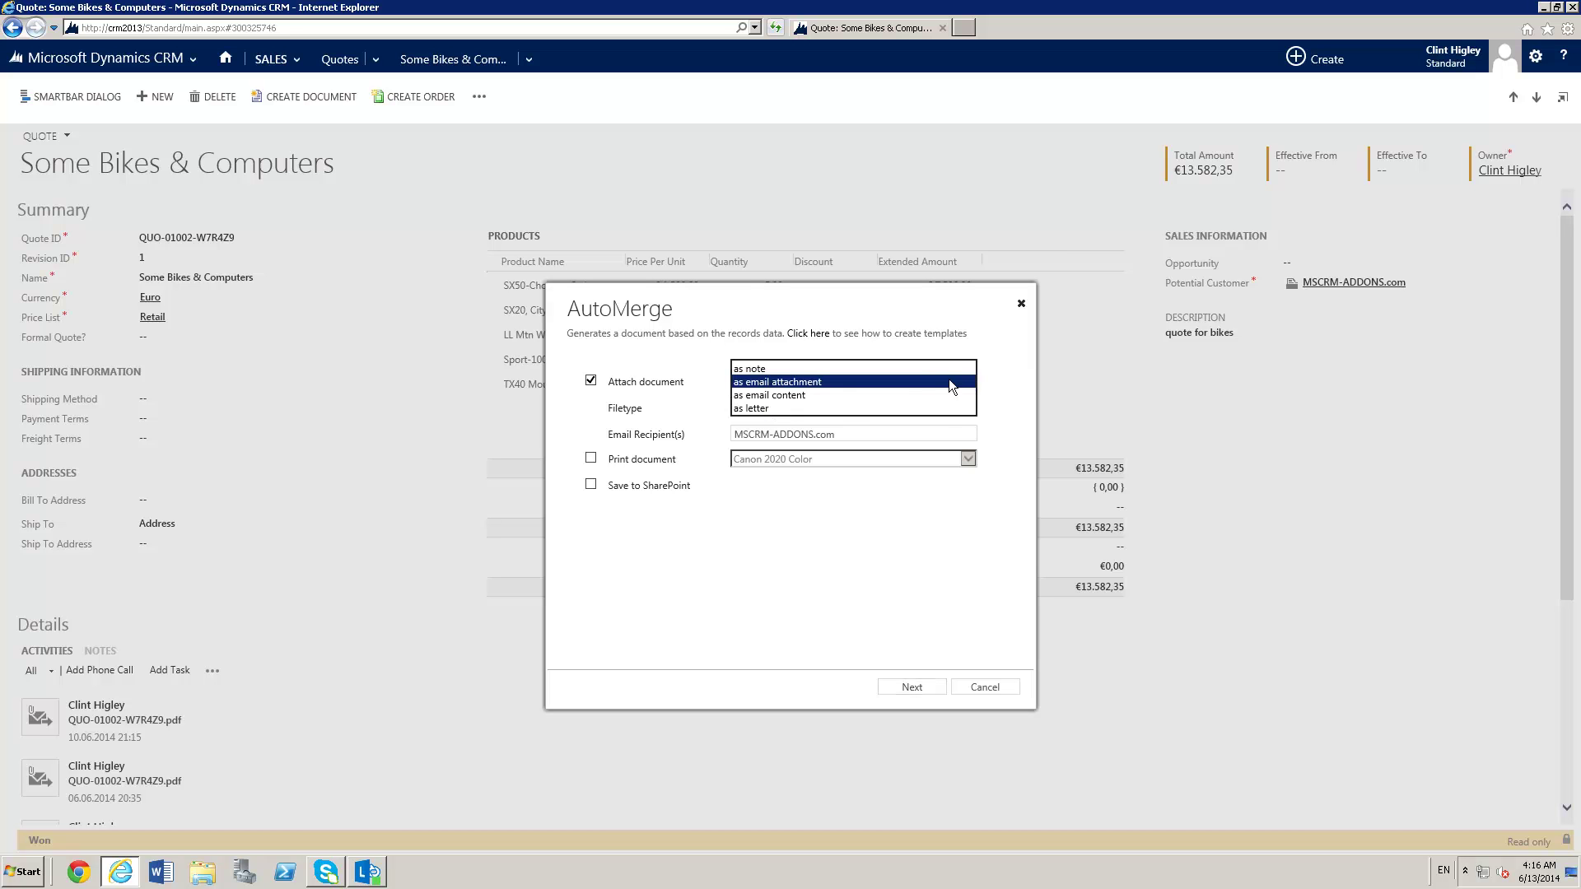
click(817, 381)
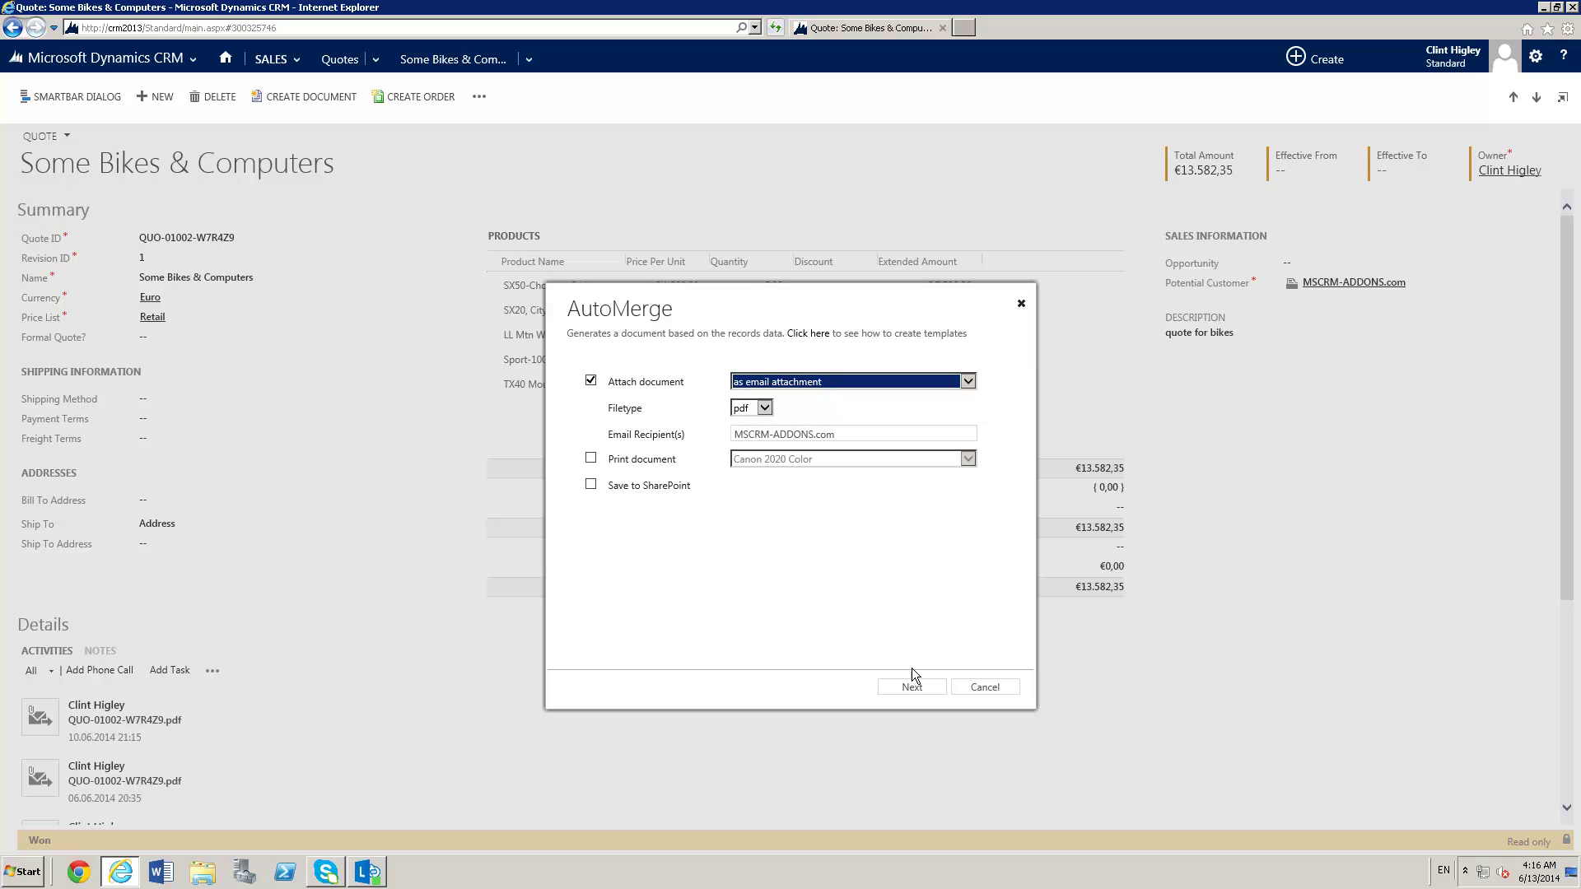
click(925, 688)
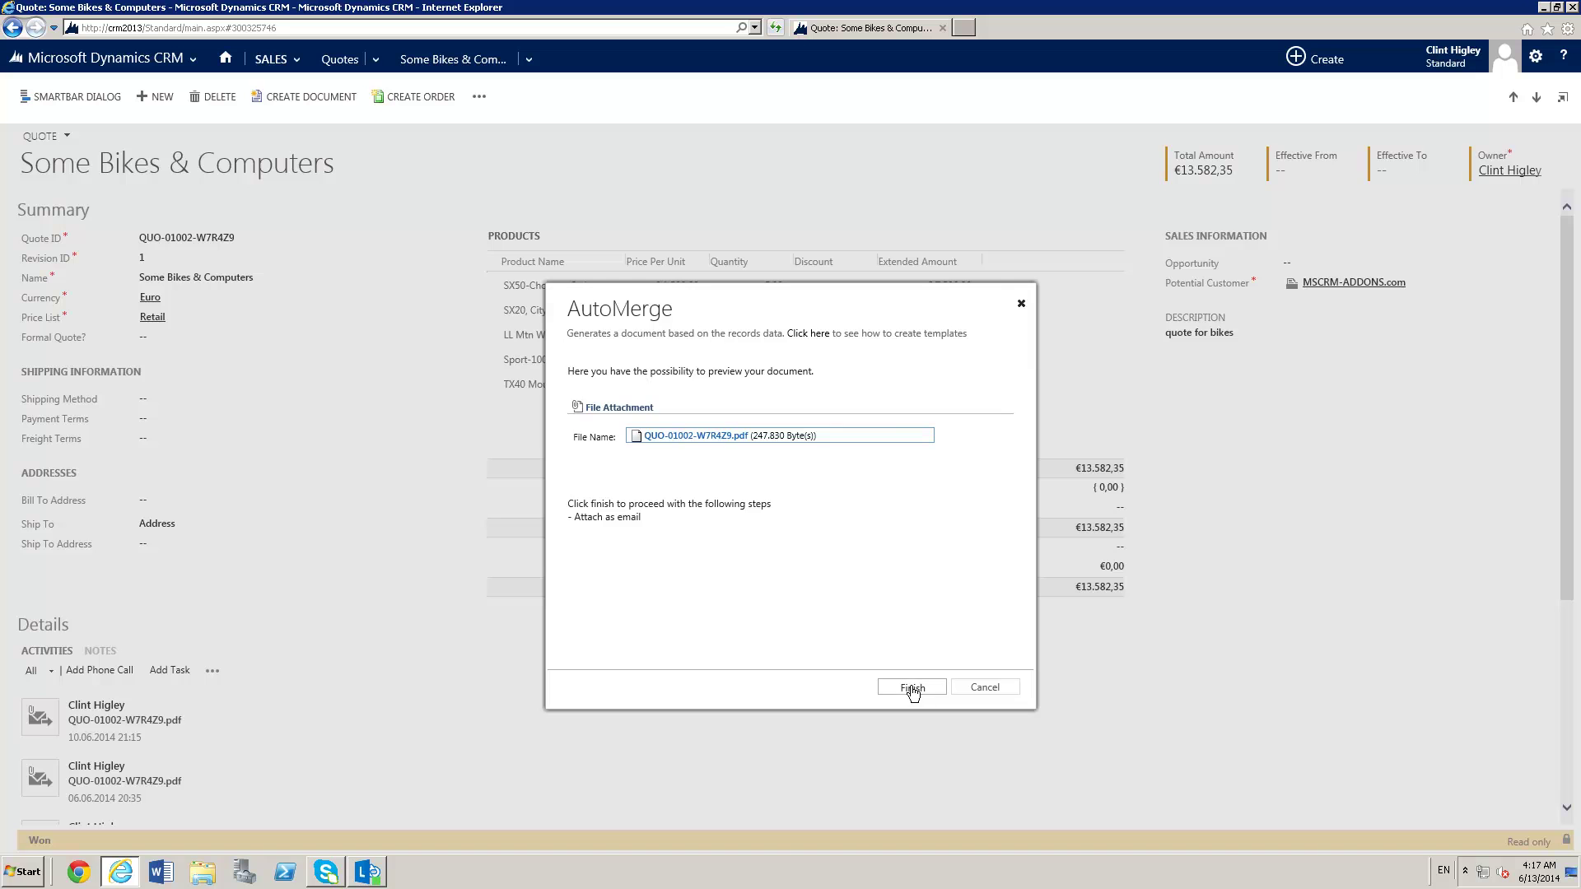
Step: Finish AutoMerge to create the draft email with QUO-01002-W7R4Z9.pdf attached, then close it
click(914, 688)
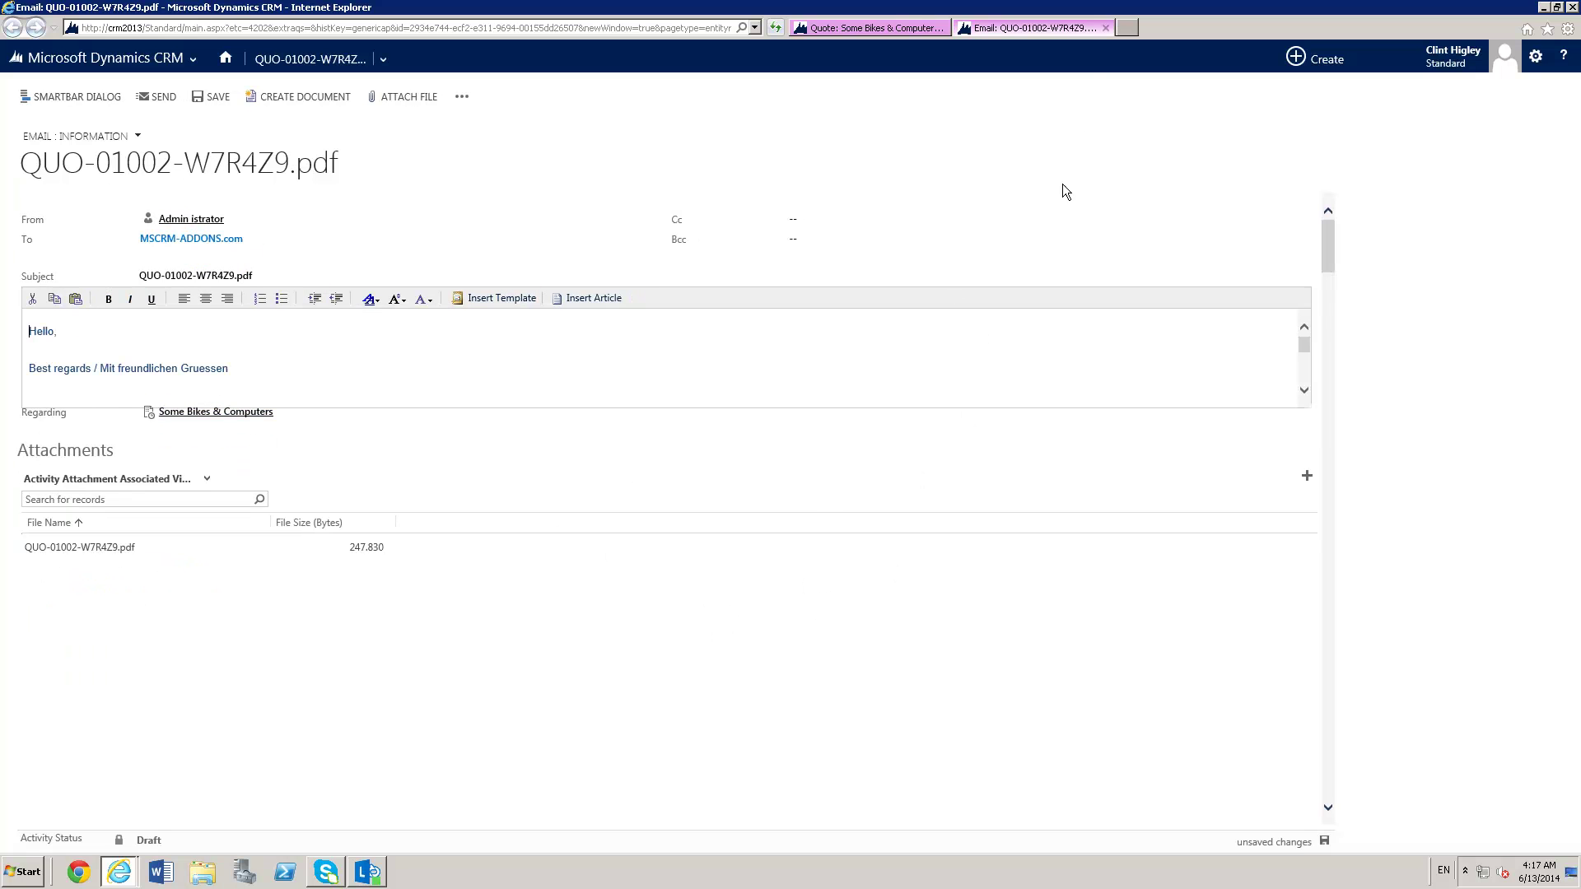
click(1106, 27)
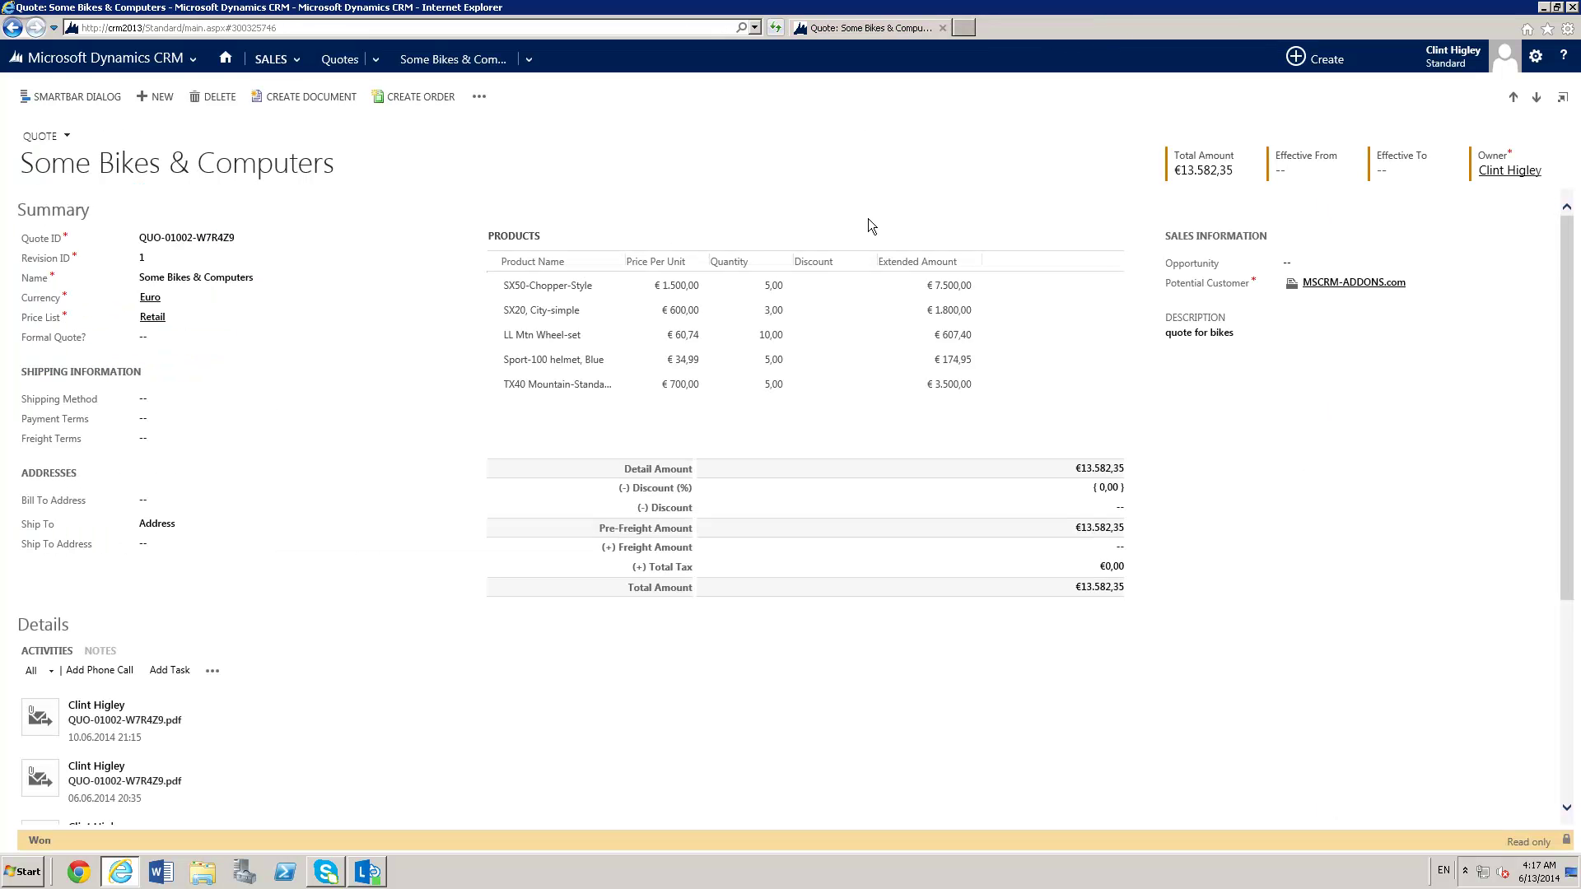